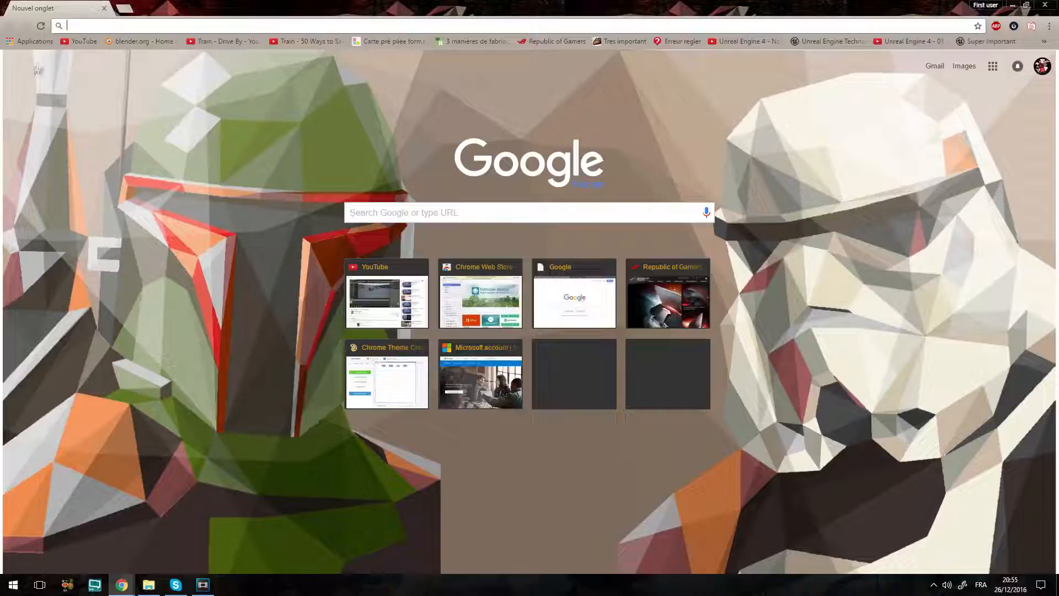
Open the Chrome Web Store and search it for "theme creator"
click(30, 42)
click(262, 220)
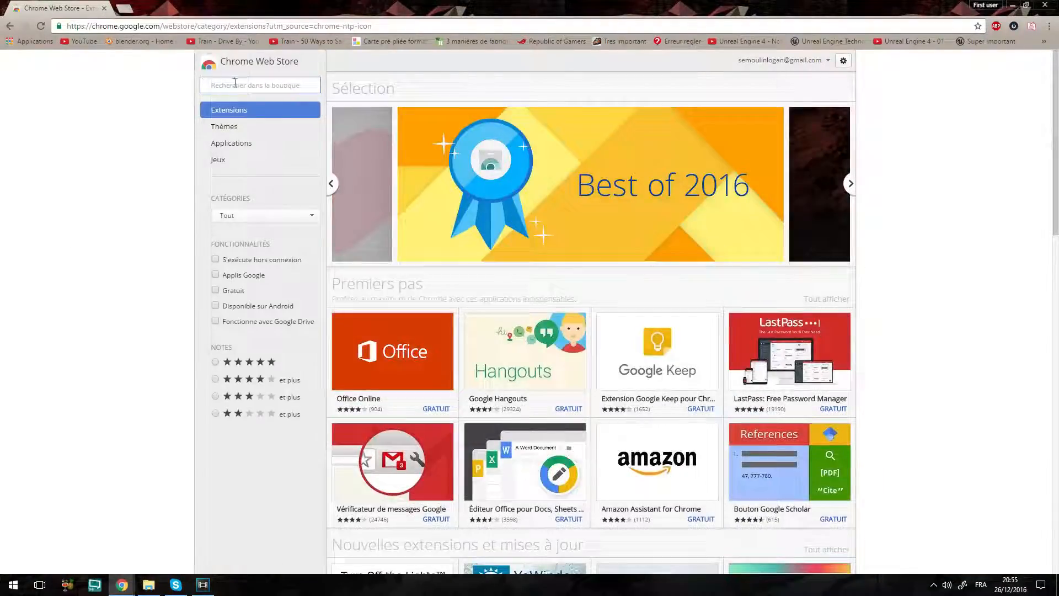
click(234, 84)
text(theme c)
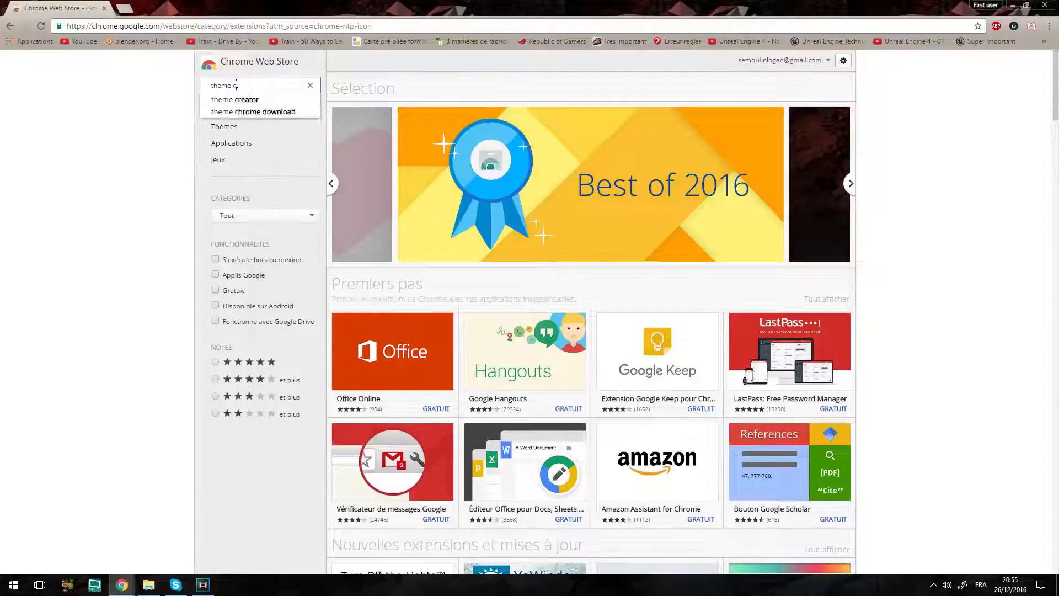
text(reator)
key(Return)
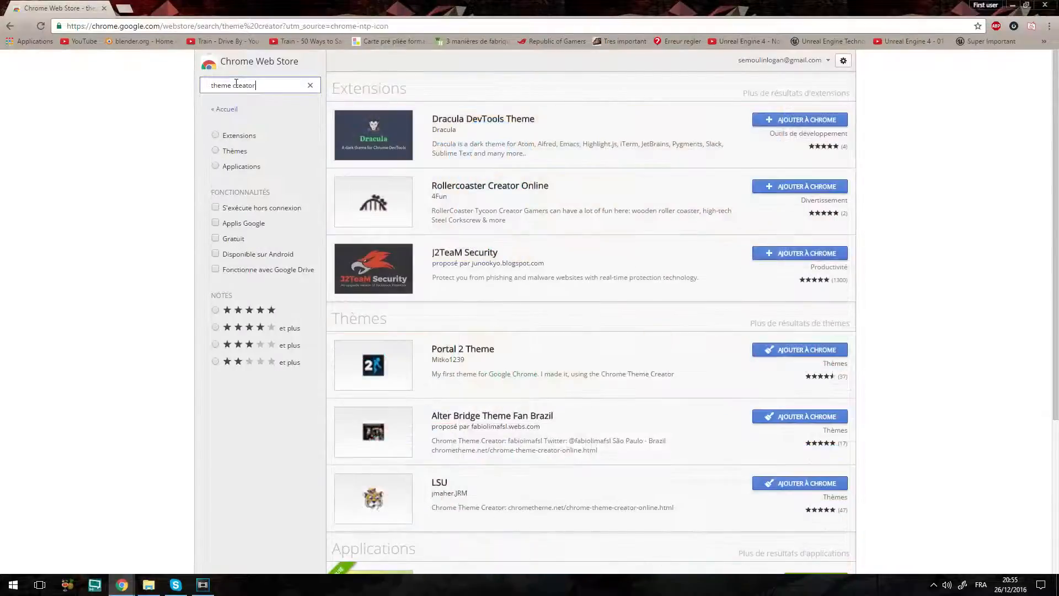
Check the details of the Theme Creator app by themebeta.com in the search results
scroll(351, 196, down, 4)
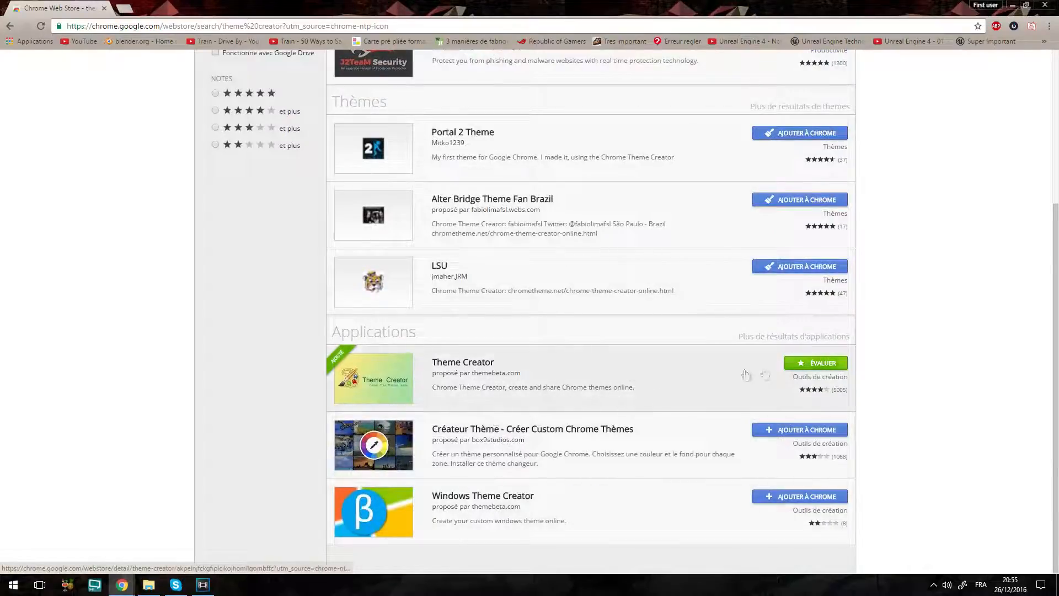
click(670, 385)
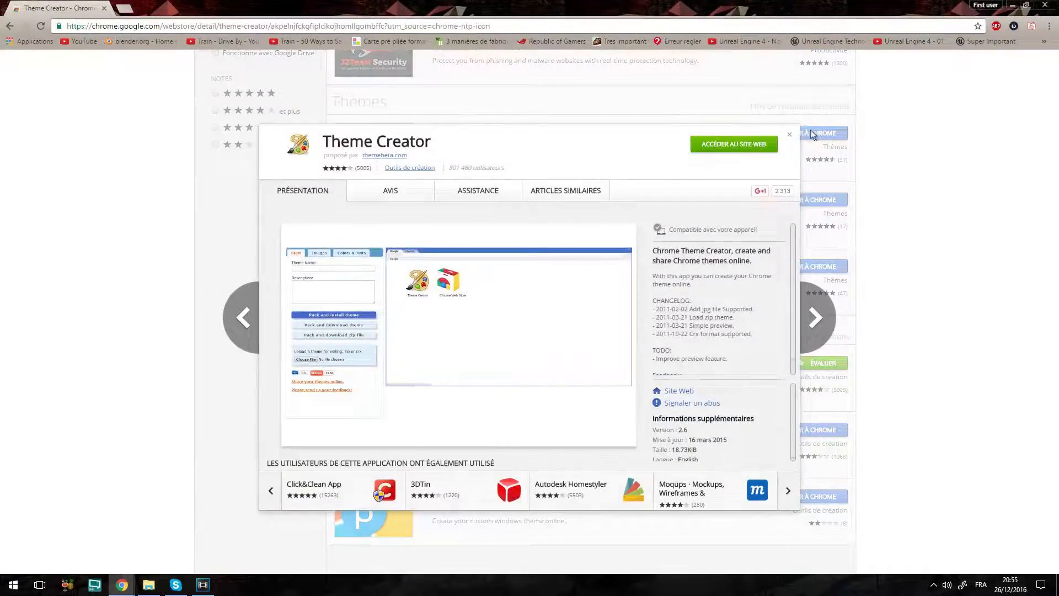
click(808, 136)
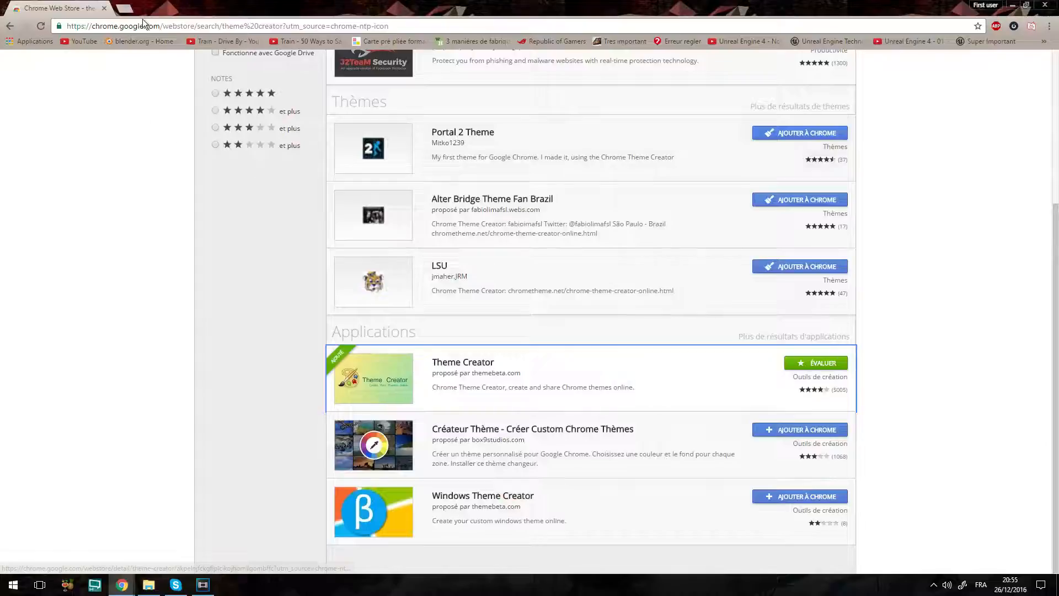
Launch the installed Theme Creator app from the browser's applications page in a new tab
click(126, 8)
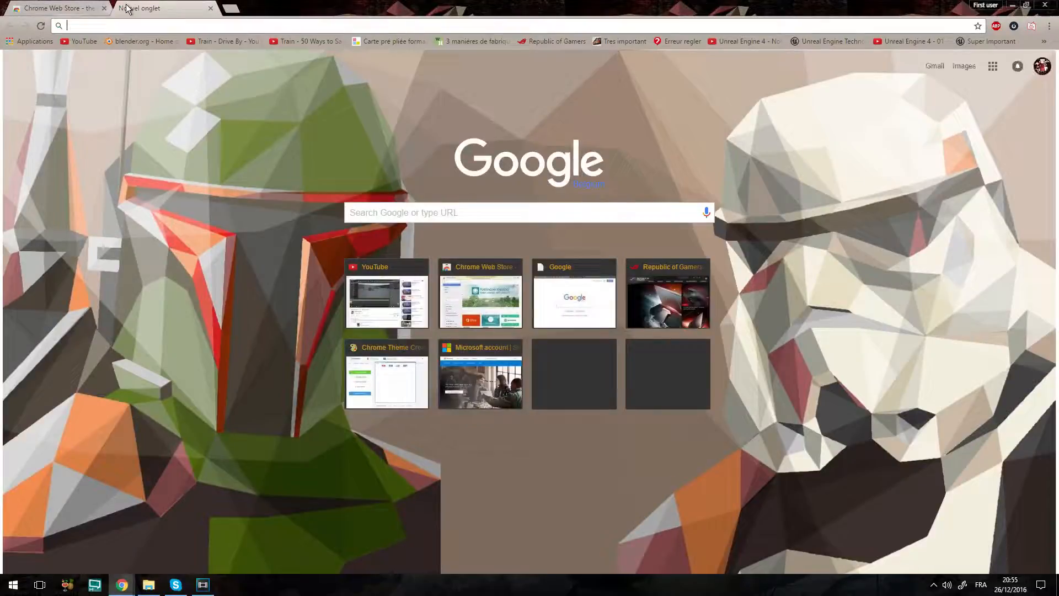
click(31, 42)
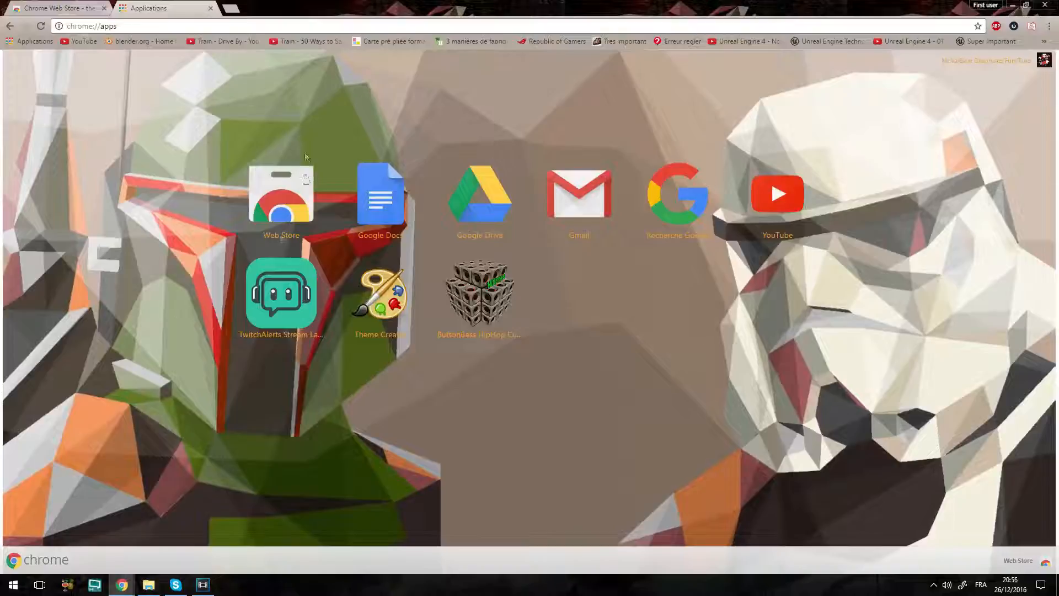
click(87, 7)
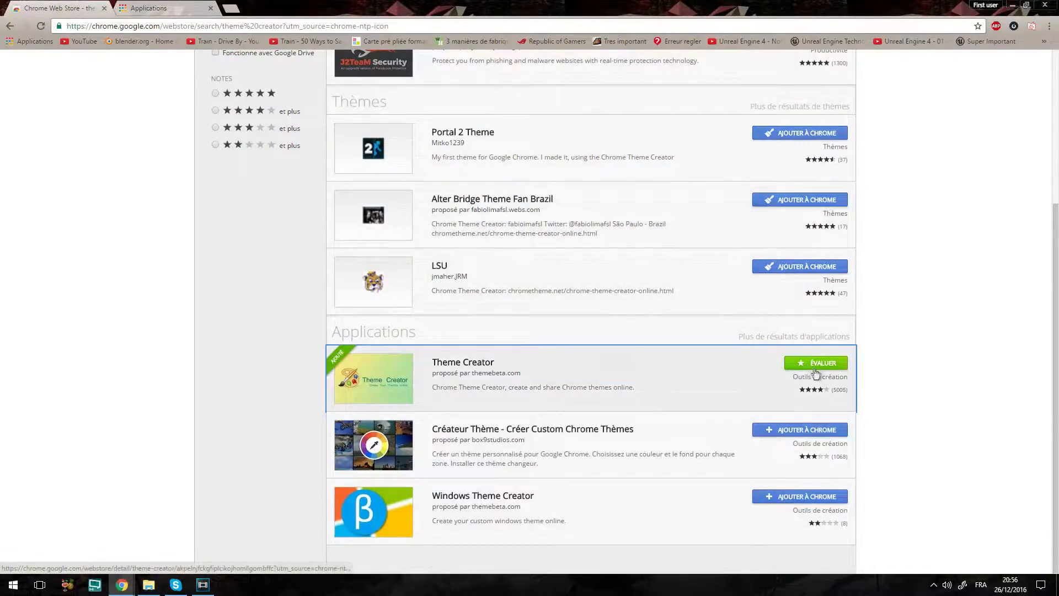
click(158, 8)
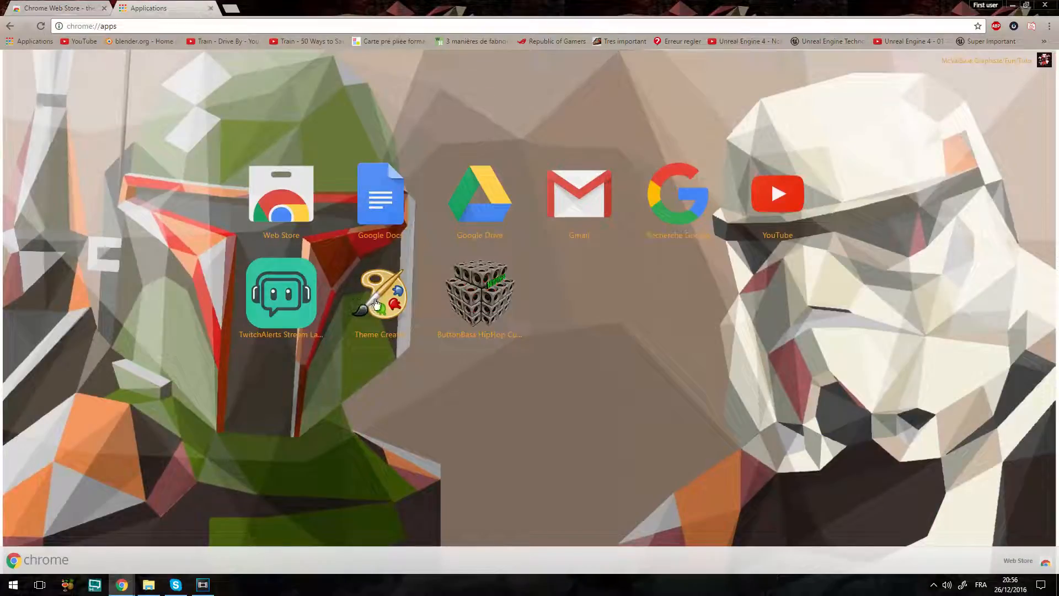
click(355, 303)
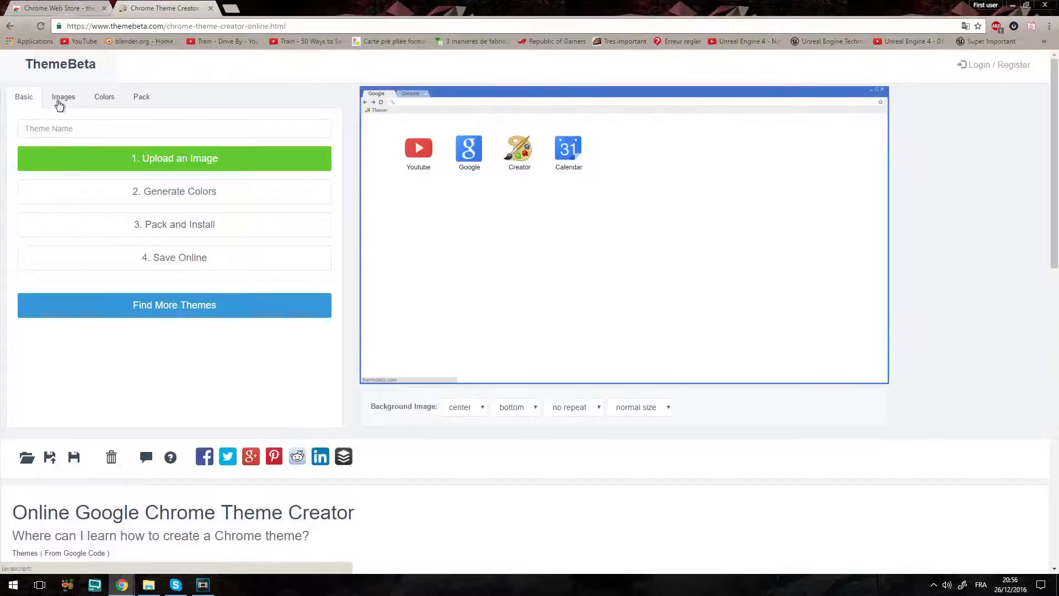
Examine the recommended size for each theme image in the page's help text and compare it with the image settings
scroll(221, 343, down, 10)
scroll(222, 343, down, 5)
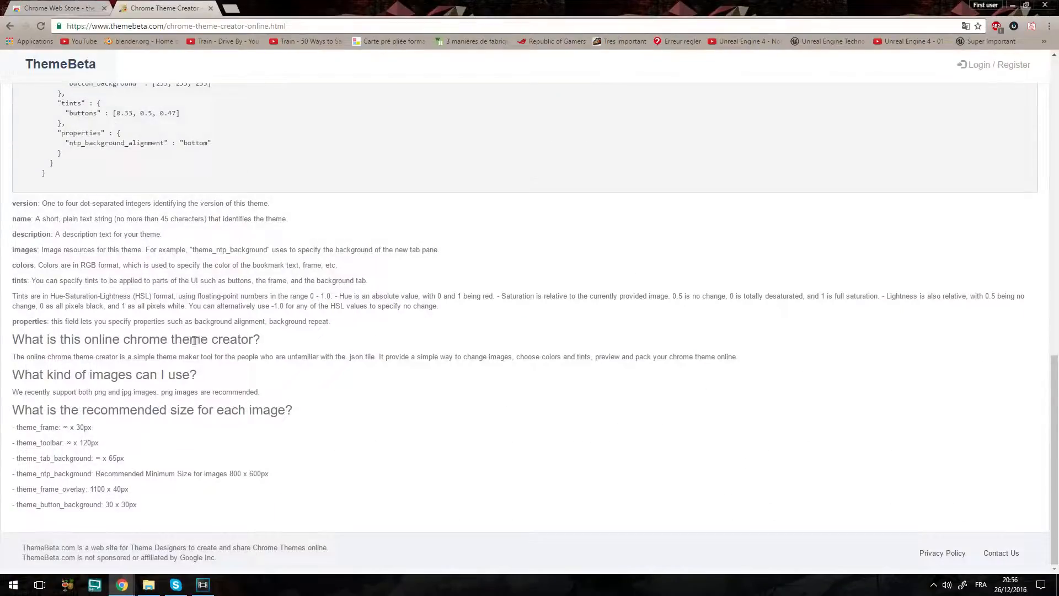
drag(164, 503, 10, 419)
click(70, 438)
scroll(70, 439, up, 15)
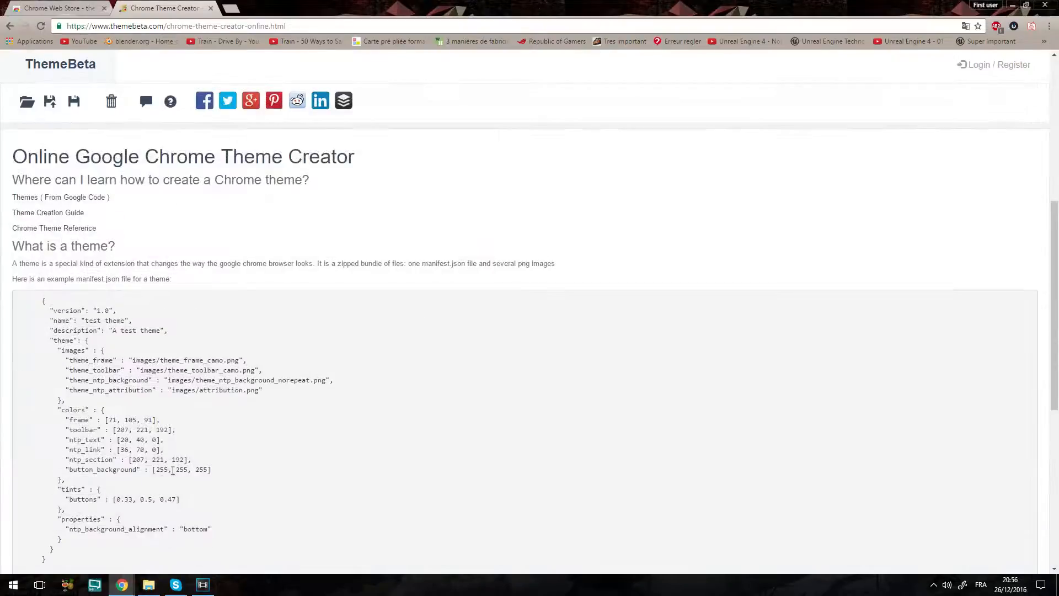
click(78, 96)
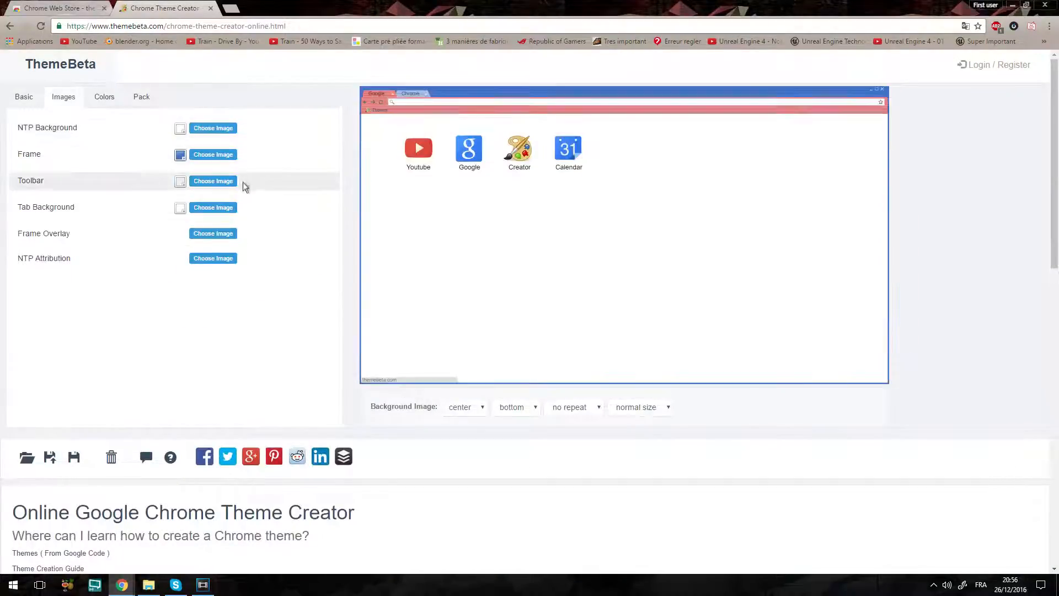
scroll(88, 135, down, 18)
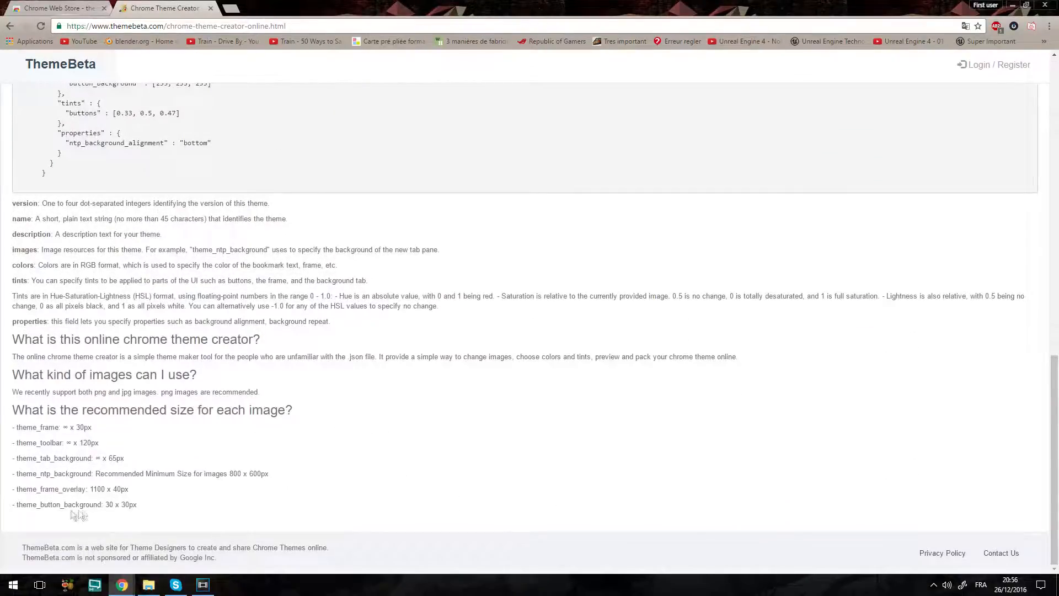
scroll(494, 406, up, 18)
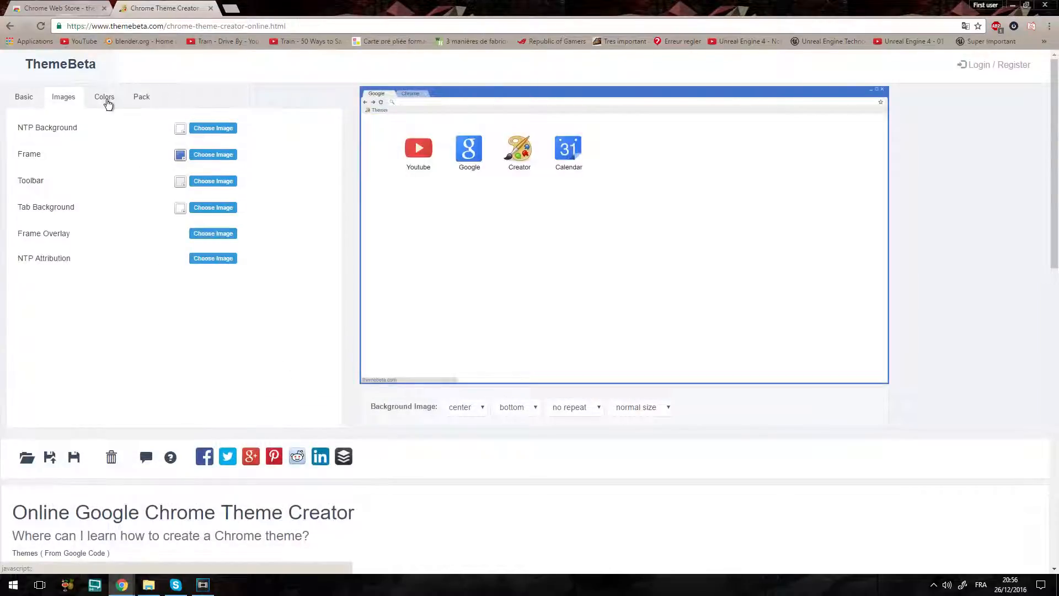
Review the theme's color options, from Status Bar and Tab Text to Control Buttons
click(105, 99)
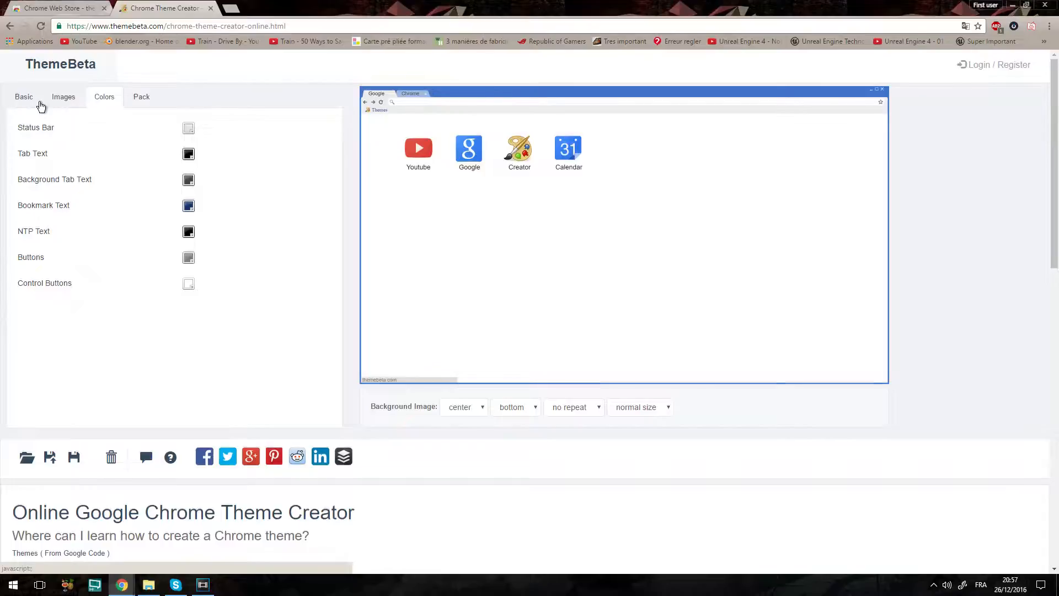
scroll(41, 104, down, 8)
scroll(107, 128, up, 7)
scroll(258, 280, up, 1)
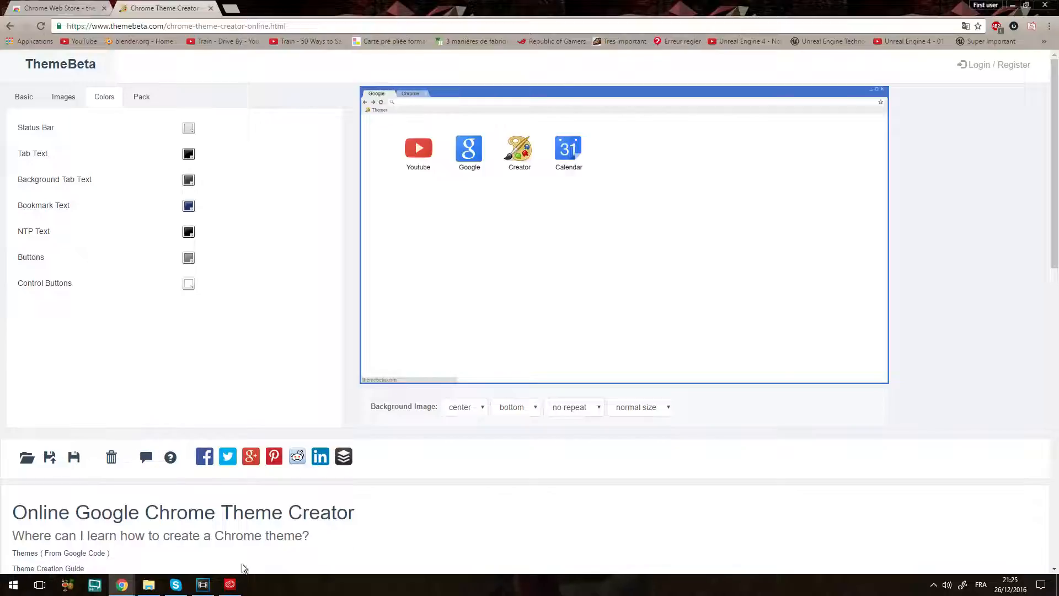
Review the basic theme options for the theme name, image upload, color generation, packing and online saving
click(25, 98)
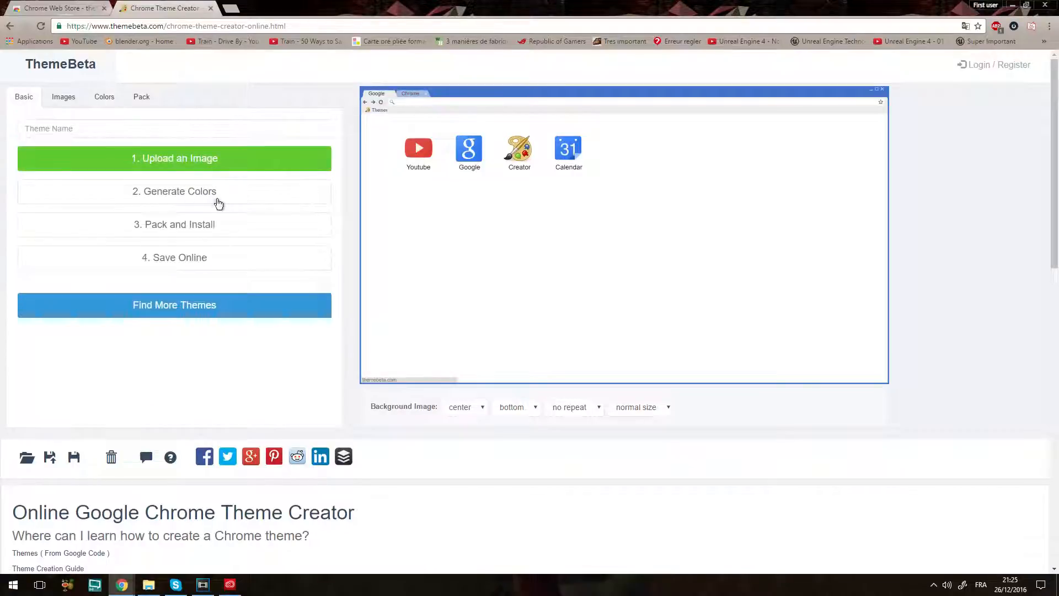
click(183, 126)
drag(166, 100, 267, 107)
click(257, 122)
drag(213, 25, 204, 78)
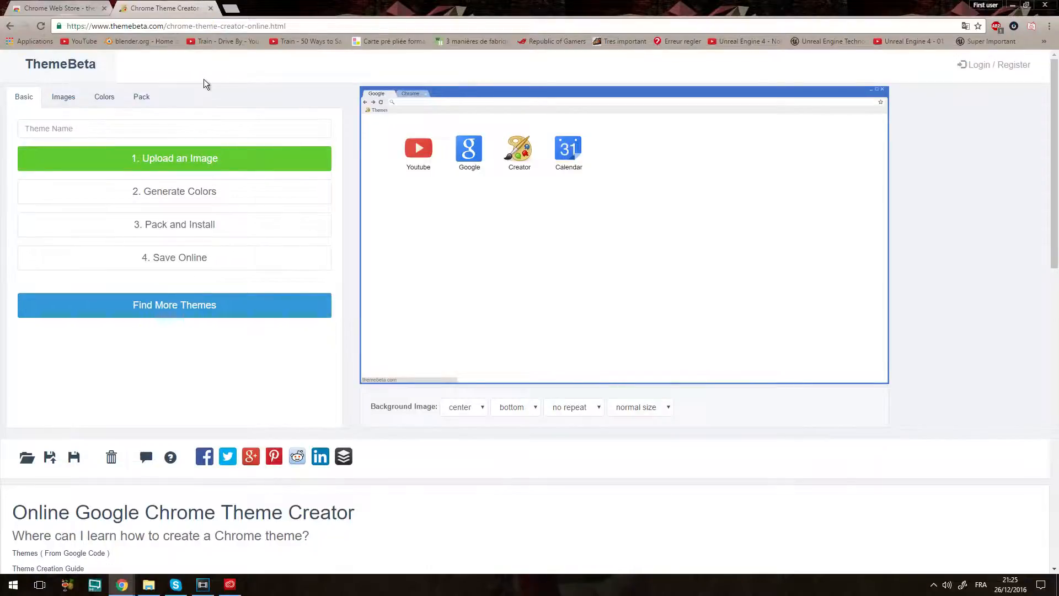
scroll(221, 116, down, 2)
scroll(232, 127, up, 2)
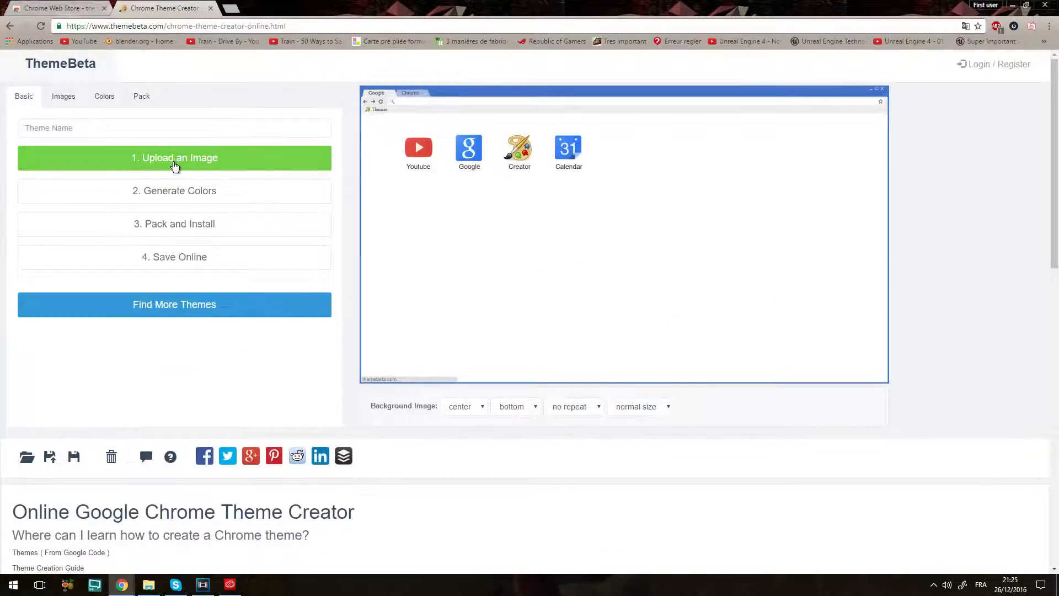
Compare the theme's color and image settings with the parts of a new browser tab page they affect
click(102, 99)
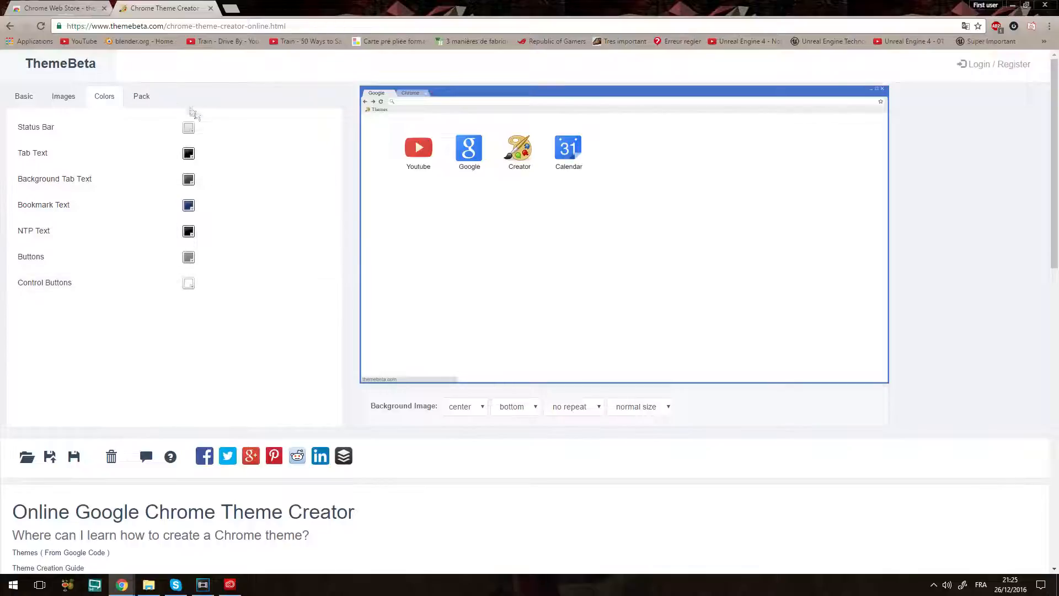
click(63, 96)
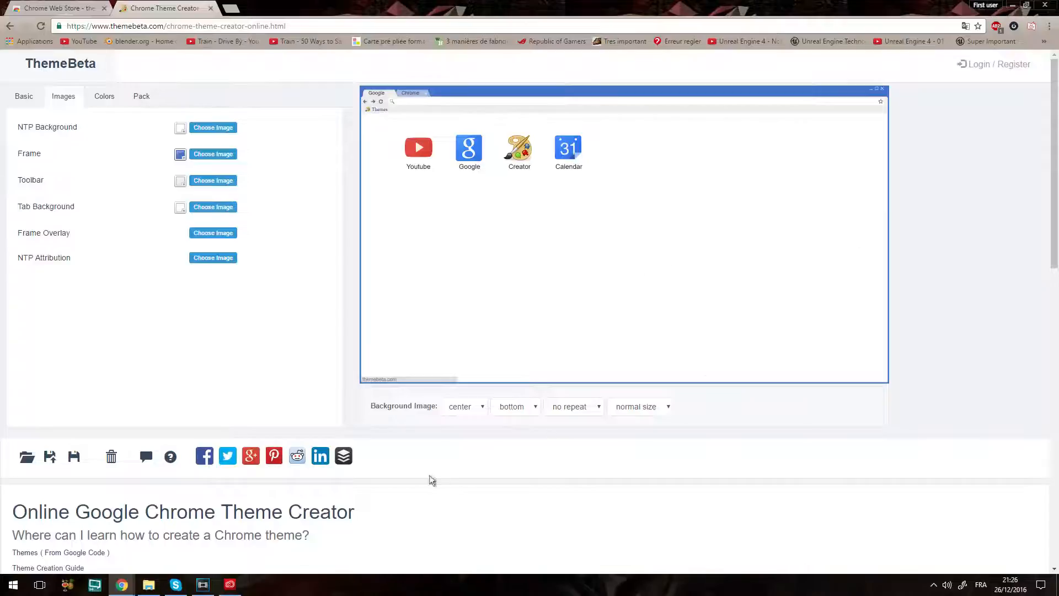
click(232, 6)
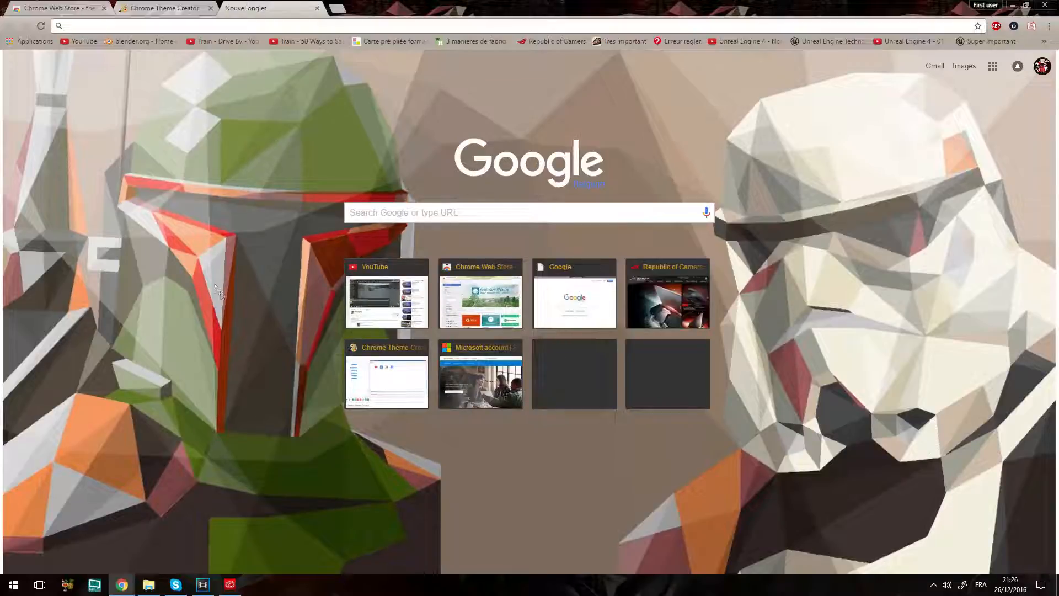
click(176, 8)
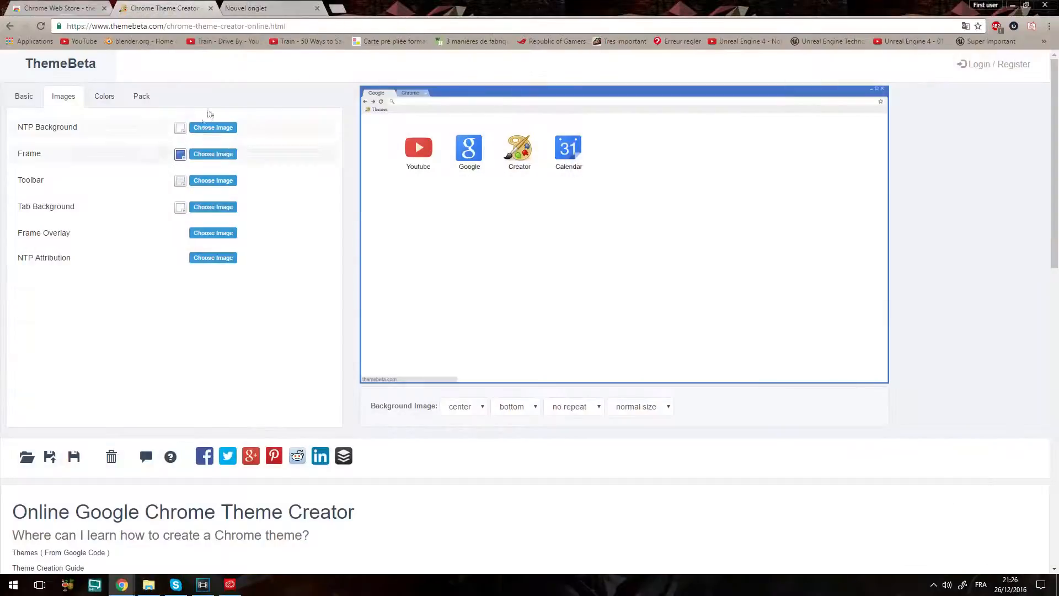
click(319, 4)
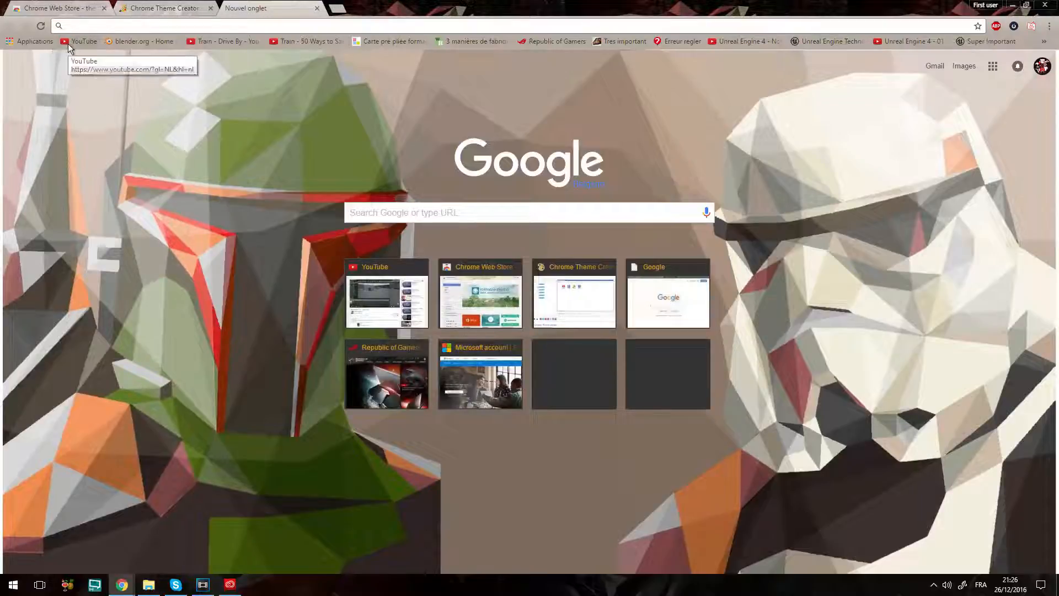
click(146, 7)
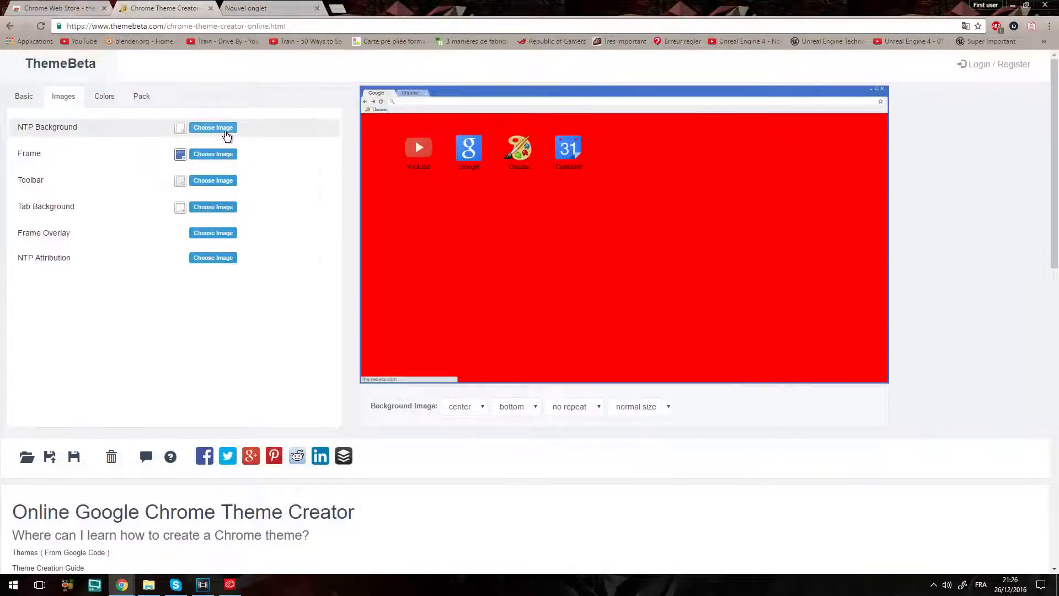
Load the menu_defi image from the DEFI folder as the theme's NTP Background
click(227, 132)
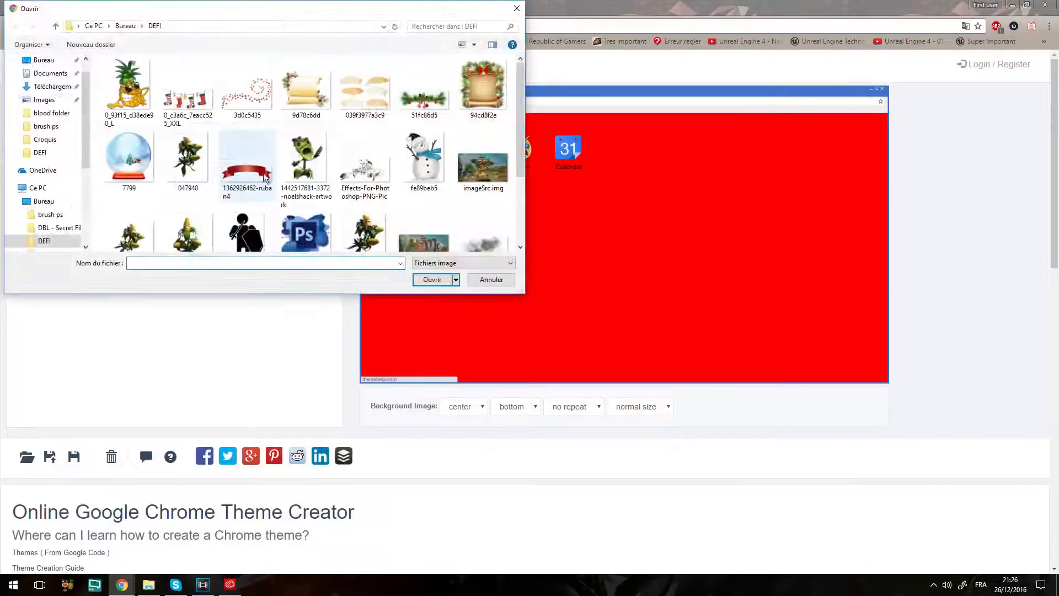
scroll(287, 190, down, 1)
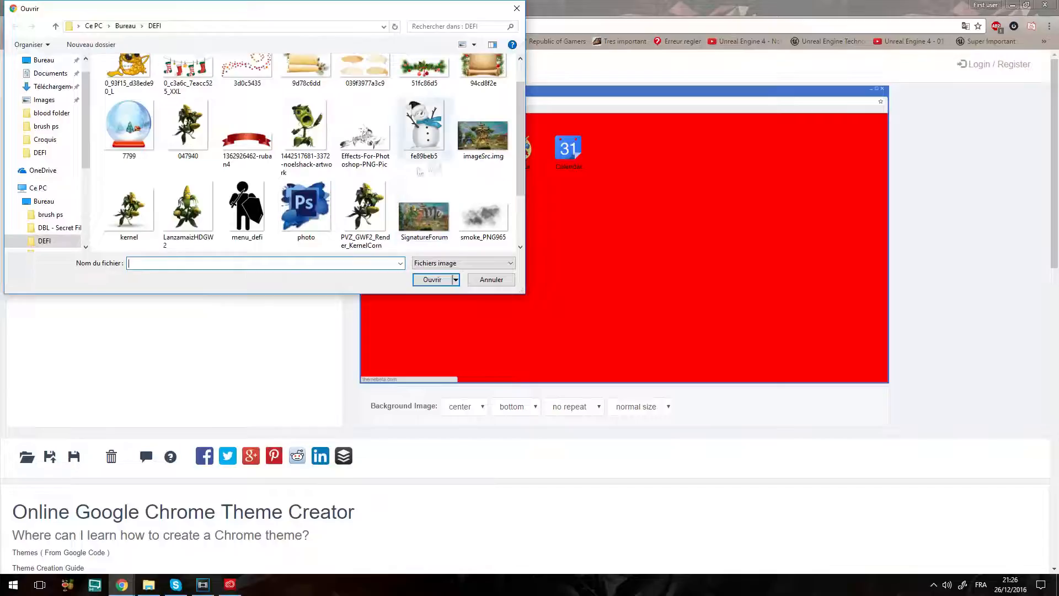
double_click(263, 216)
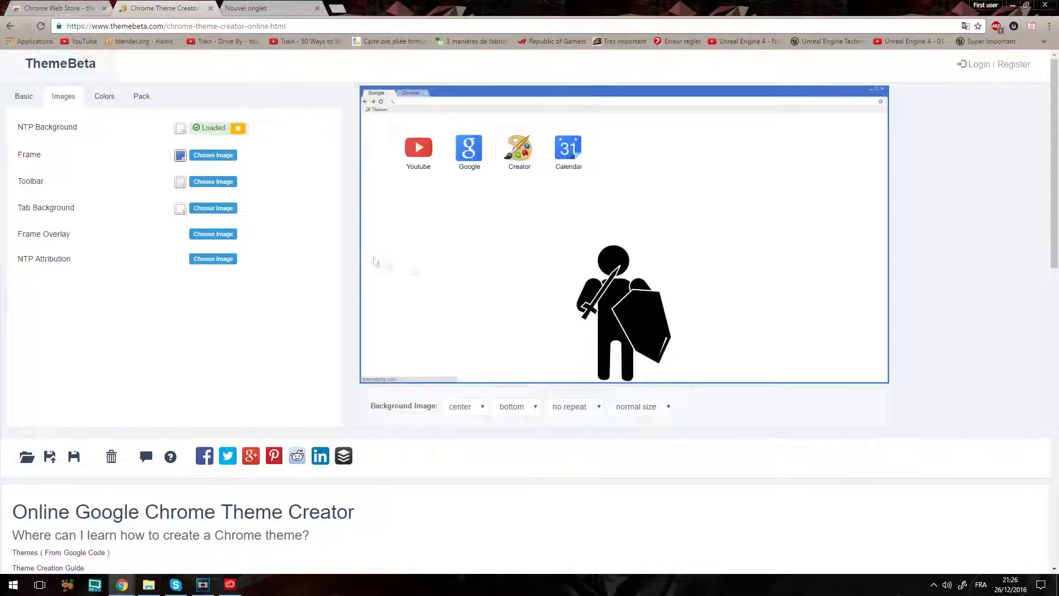
Load the image named photo from the DEFI folder as the theme's NTP Attribution
click(204, 259)
scroll(350, 223, down, 1)
double_click(315, 206)
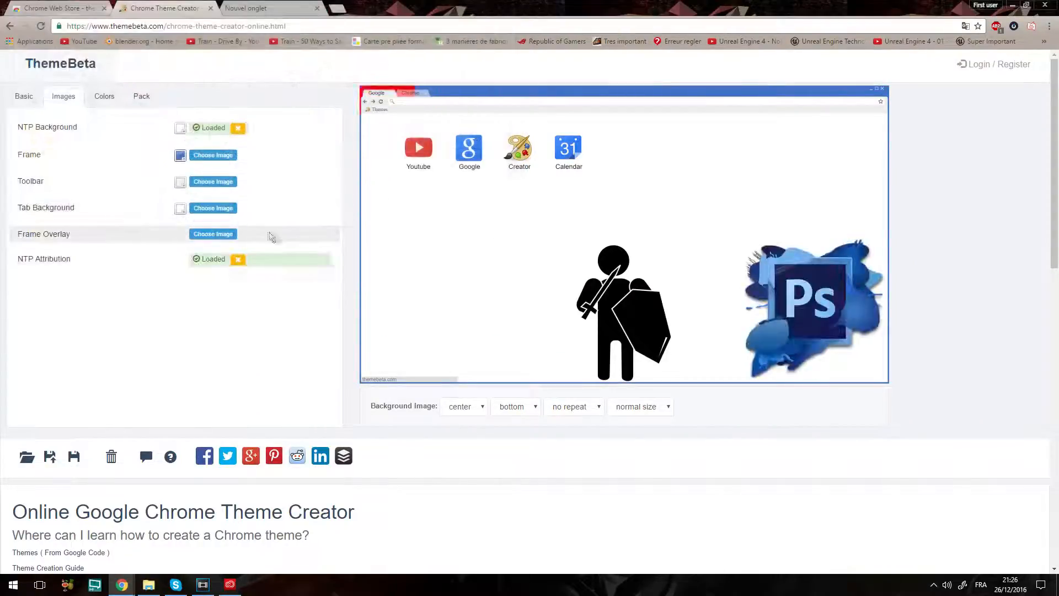
Load the SignatureForum image from the DEFI folder as the theme's Frame Overlay
click(202, 233)
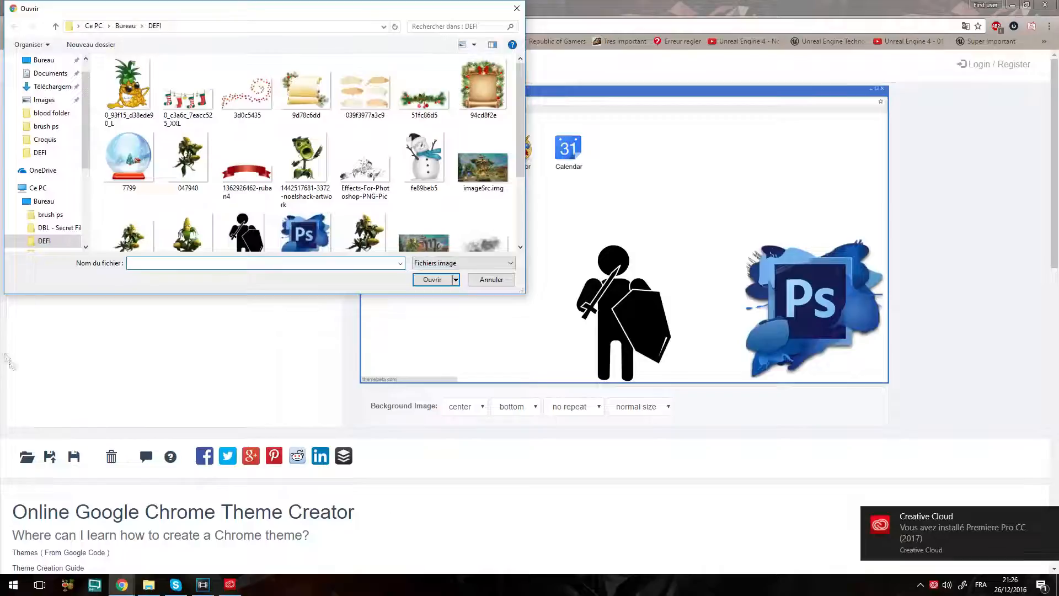
scroll(339, 226, down, 3)
click(408, 166)
double_click(409, 164)
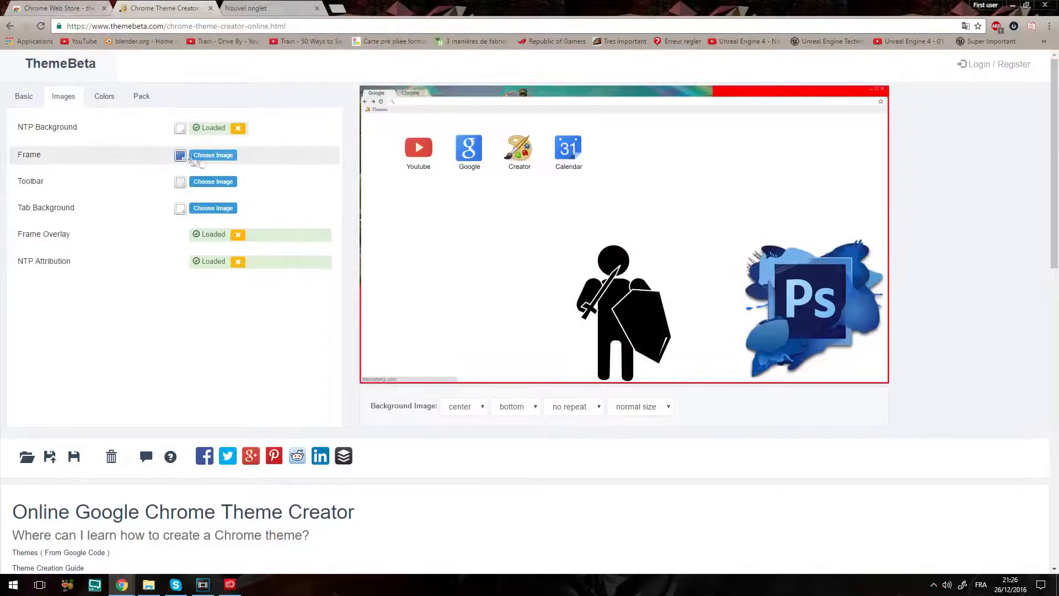
Set the theme's Frame color to the light purple #a48dc9
click(204, 160)
click(185, 159)
drag(204, 216, 231, 236)
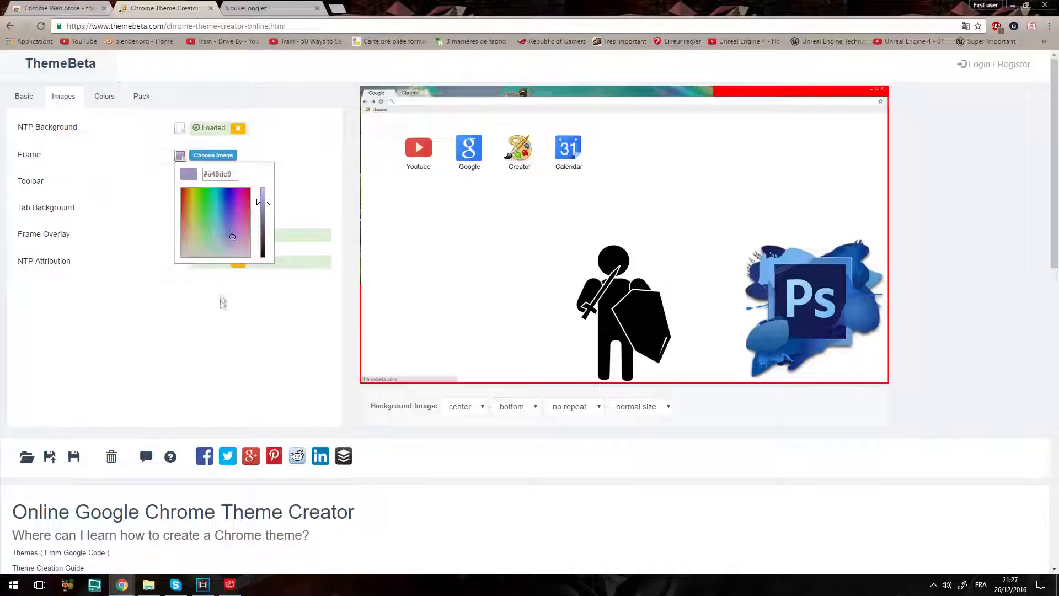
click(215, 316)
Set the theme's Toolbar color to bright green
click(238, 262)
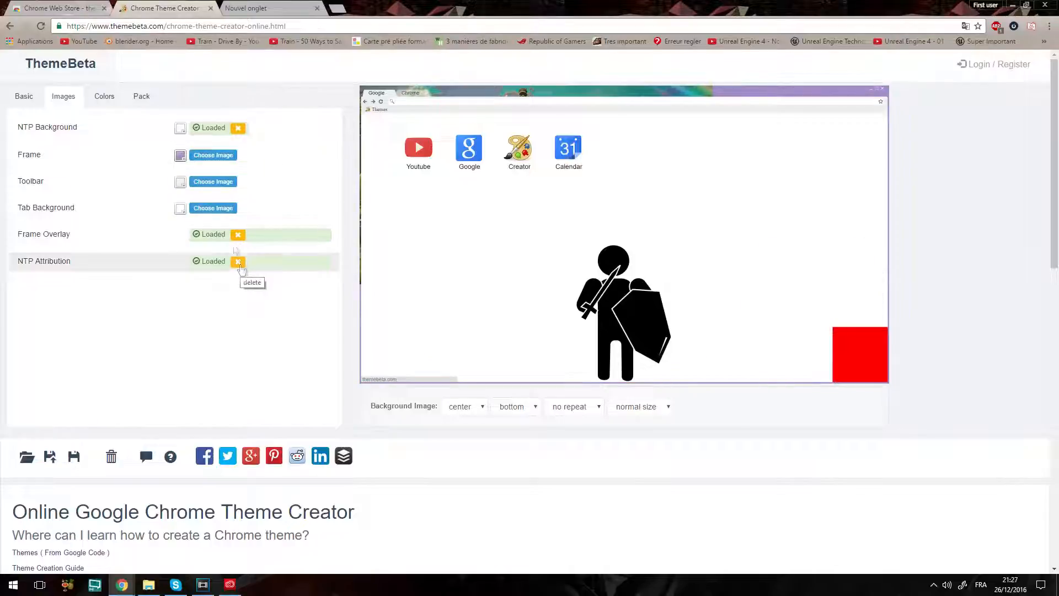
click(180, 183)
click(217, 247)
click(243, 309)
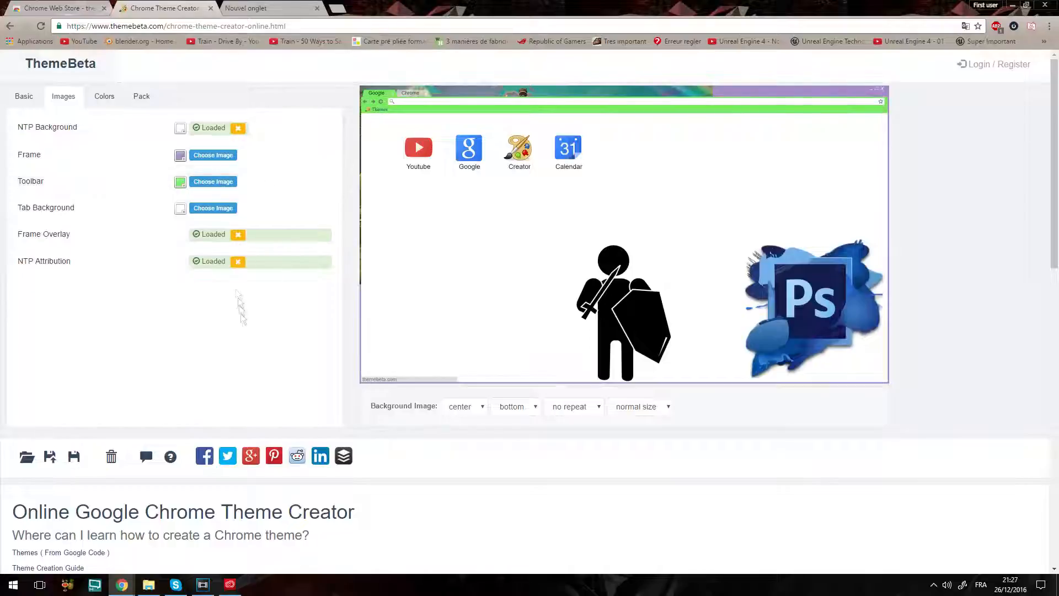
Load the fe89beb5 snowman image from the DEFI folder as the theme's Tab Background
click(219, 212)
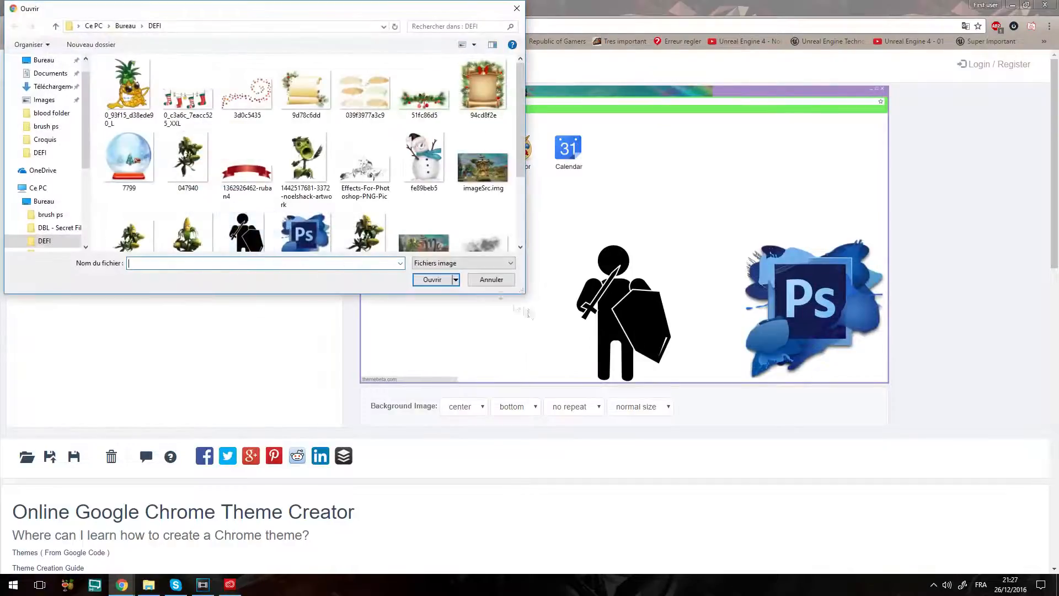
double_click(424, 160)
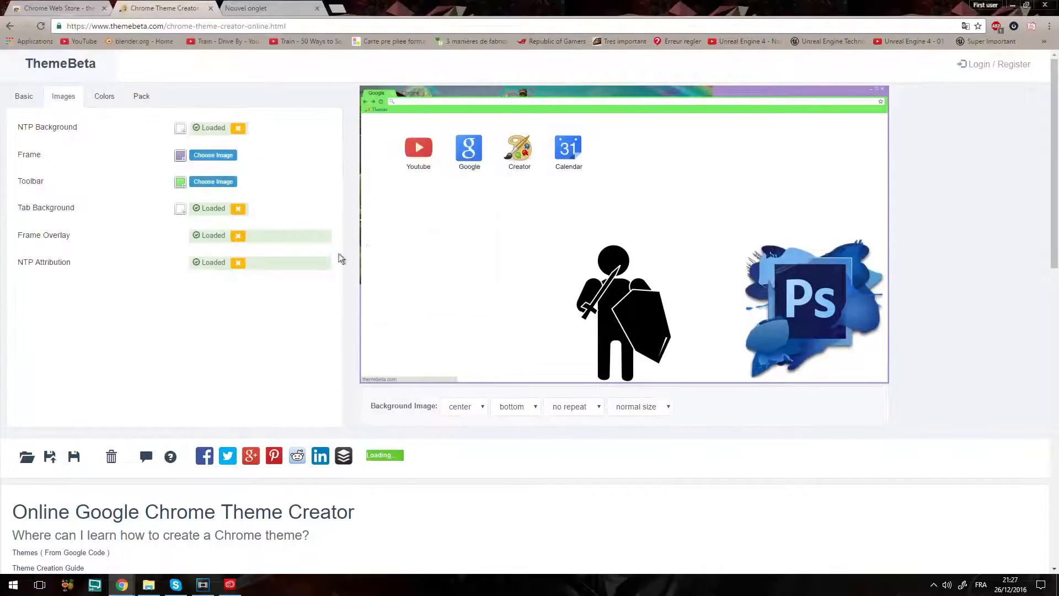
Set the Tab Background color to light yellow-green and remove its loaded image
click(180, 210)
click(230, 253)
click(201, 274)
click(220, 323)
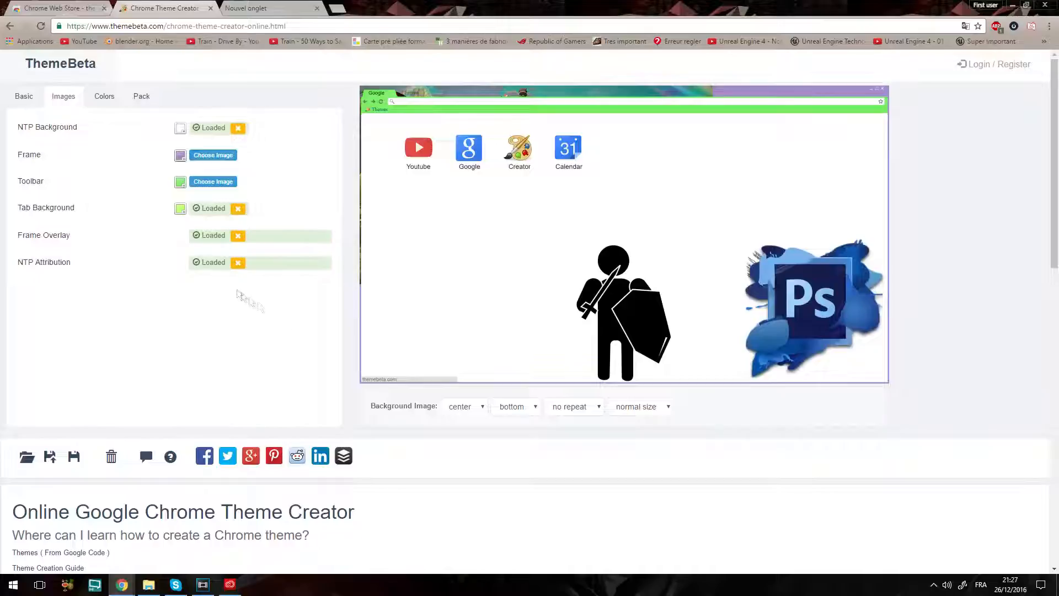
click(237, 208)
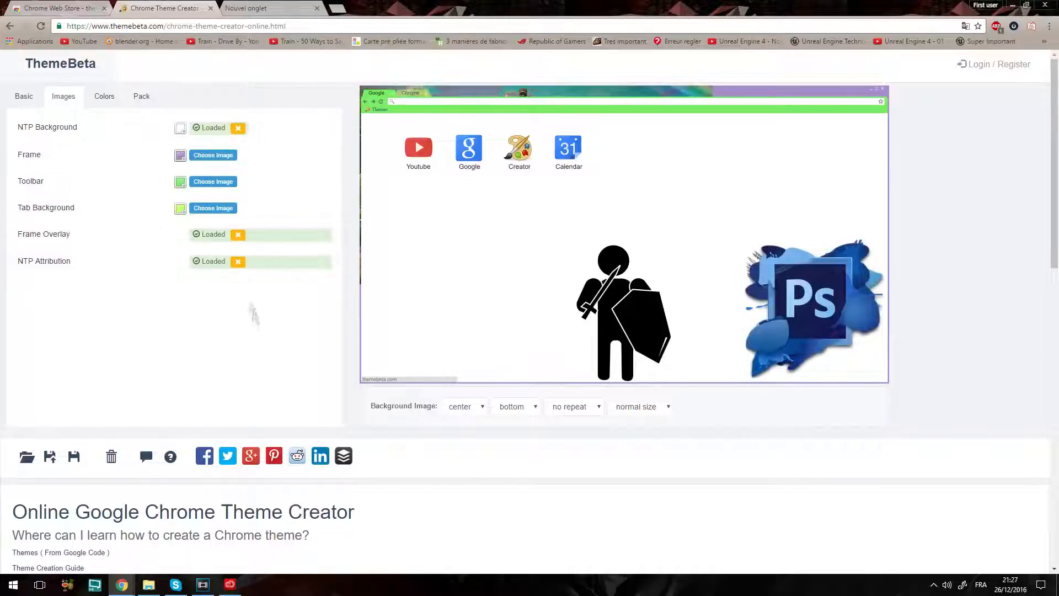
Try to pick a color for the theme's Control Buttons
click(110, 107)
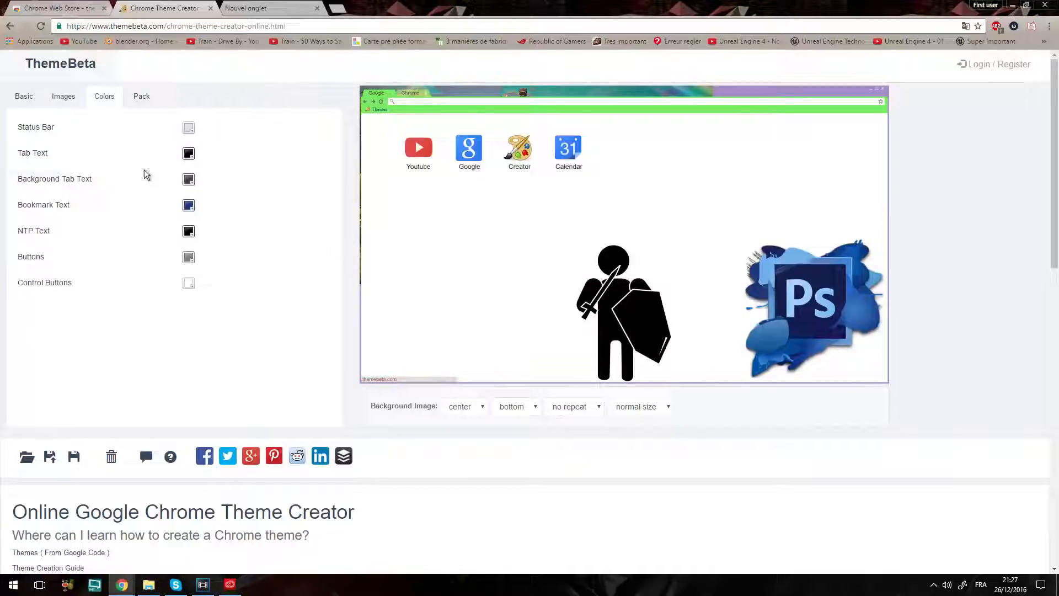
click(83, 98)
click(103, 97)
click(189, 284)
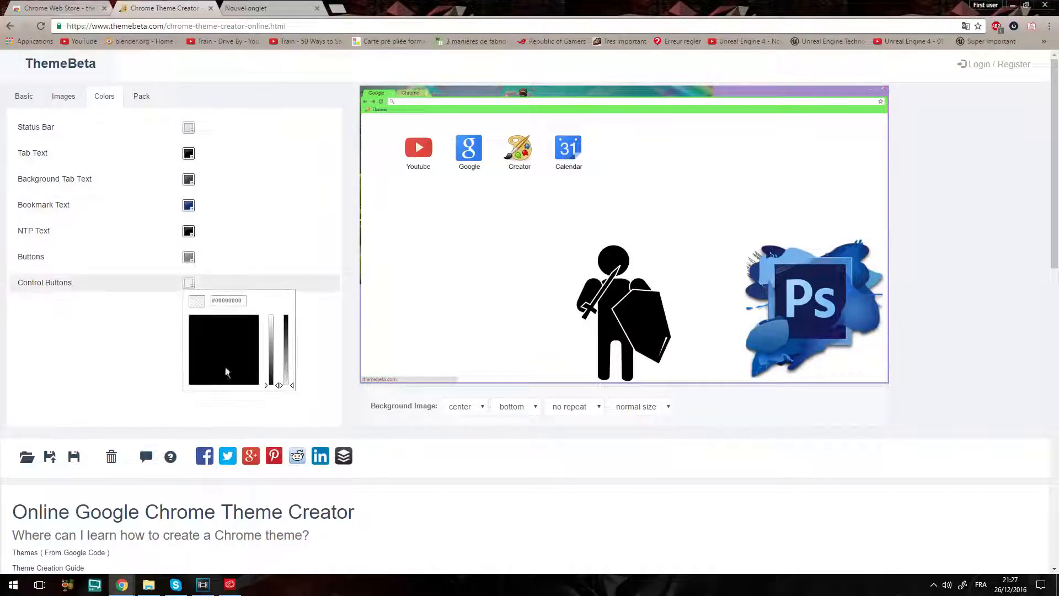
drag(235, 344, 235, 358)
click(179, 392)
double_click(193, 269)
Set the theme's Buttons color to the dark purple #4b2380
click(187, 257)
drag(215, 317, 242, 313)
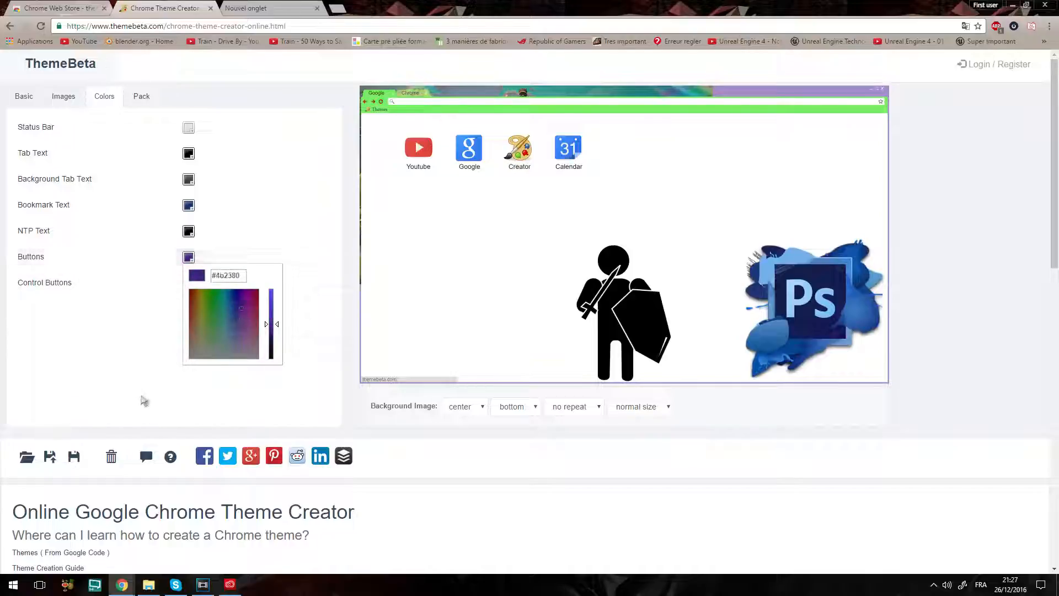
click(164, 377)
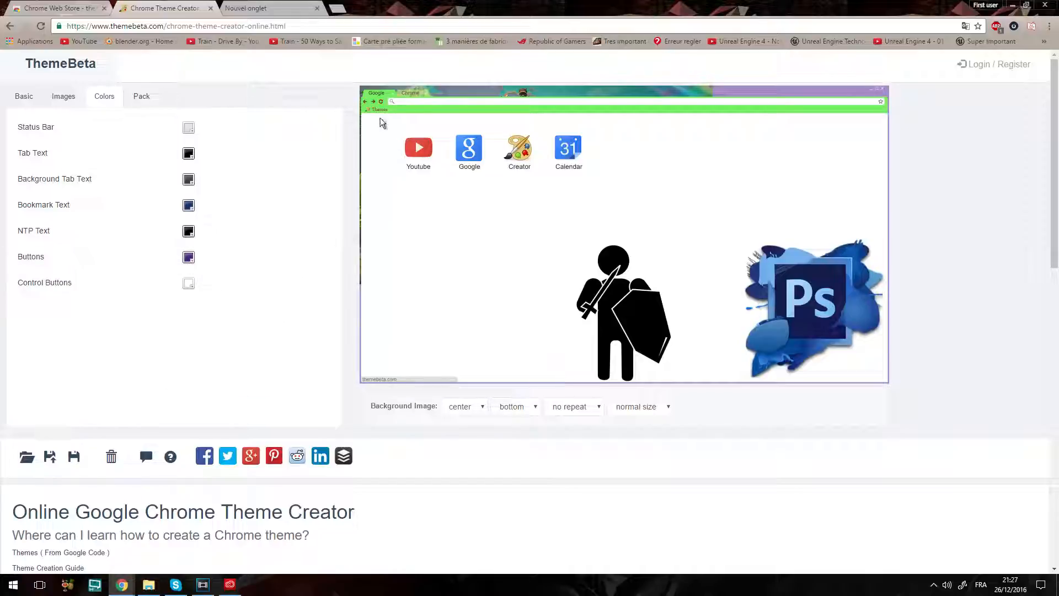
Change the theme's Buttons color to dark red
click(188, 257)
click(257, 303)
click(245, 435)
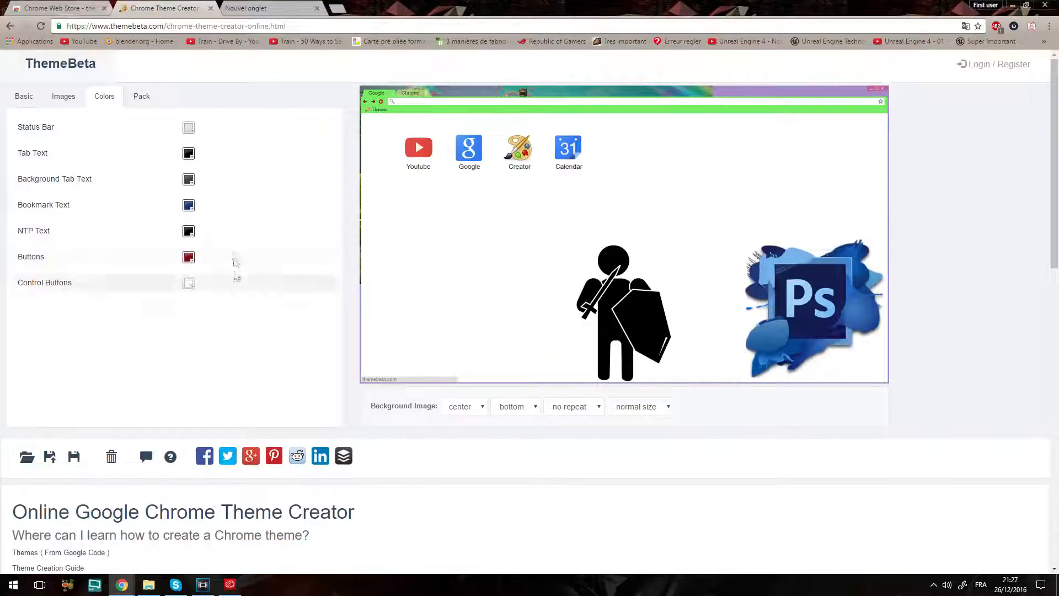
Set the NTP Text color to the pale yellow-green #d6e373
click(190, 232)
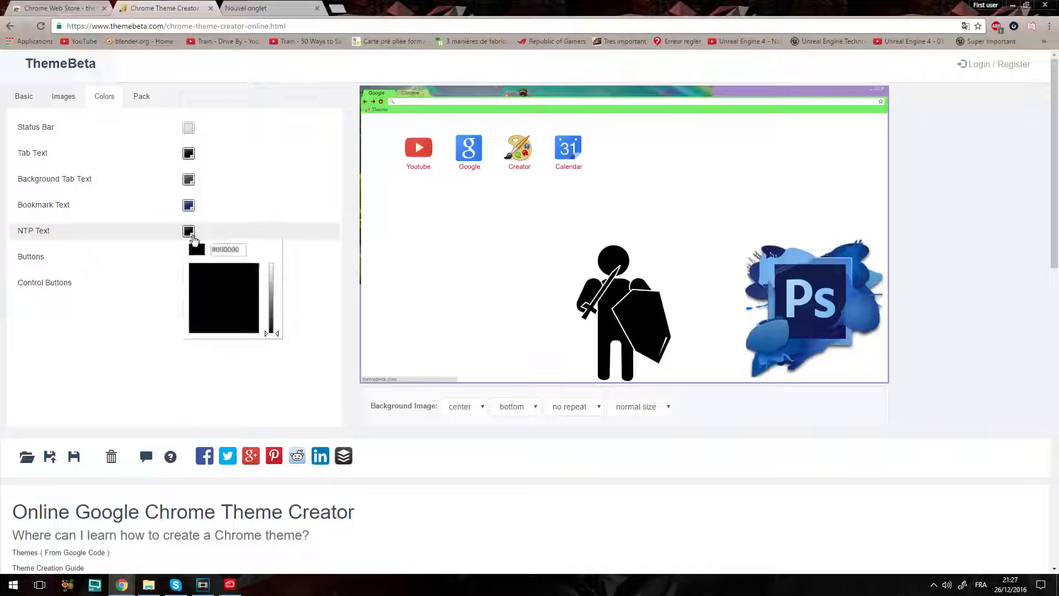
click(111, 233)
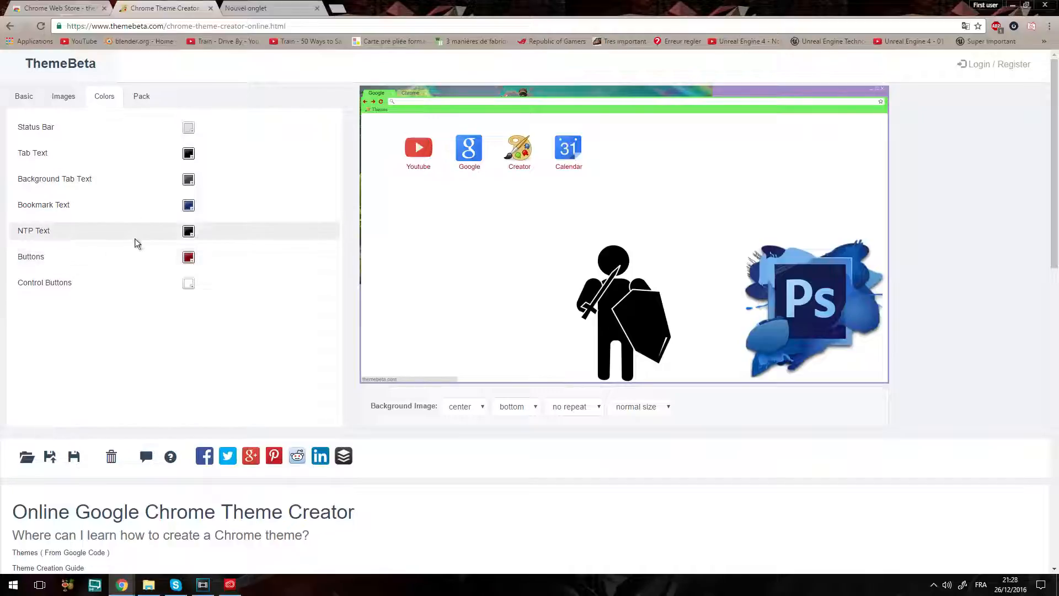
click(188, 230)
drag(269, 283, 202, 298)
click(247, 274)
click(271, 359)
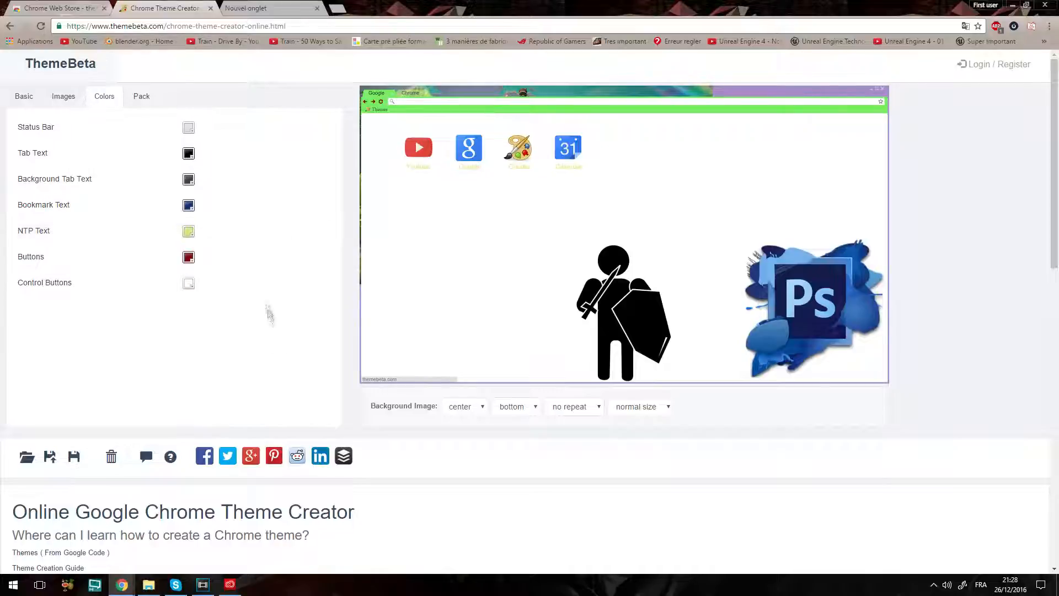
Make the Control Buttons color fully opaque and set it to bright purple
click(188, 283)
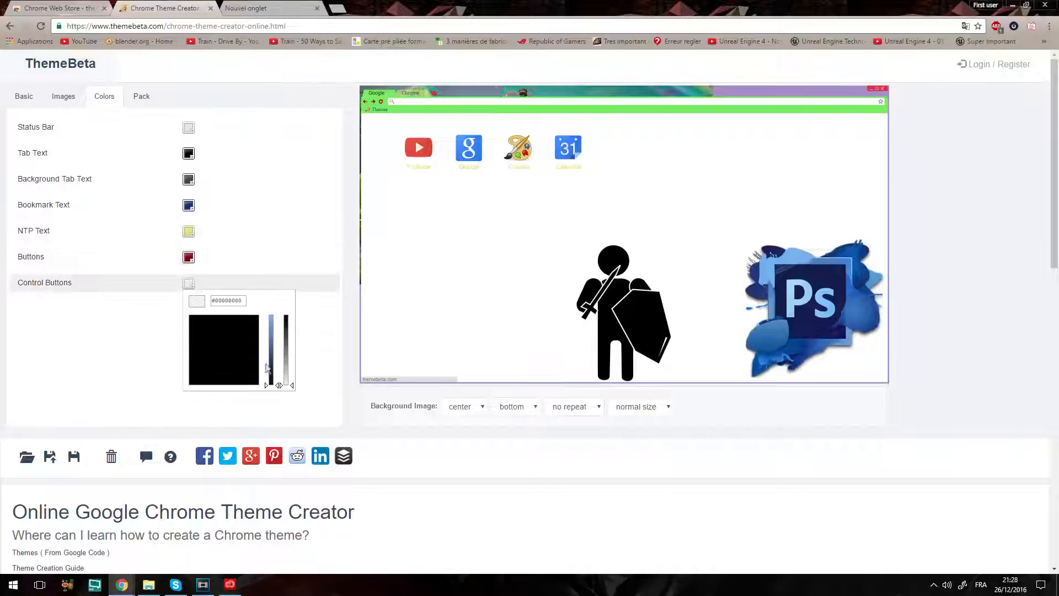
drag(283, 354, 292, 314)
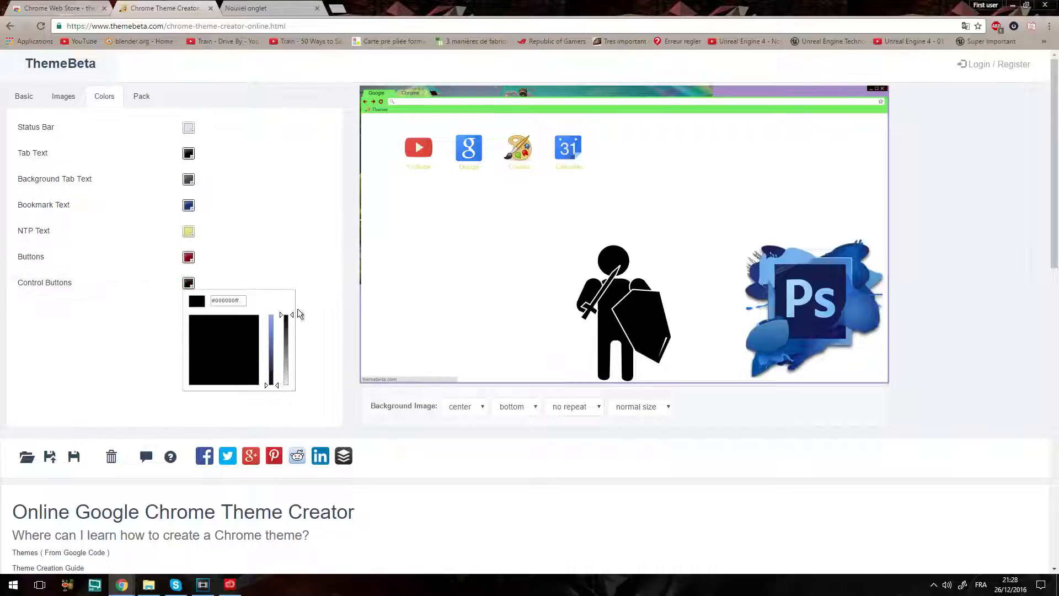
click(271, 321)
click(245, 327)
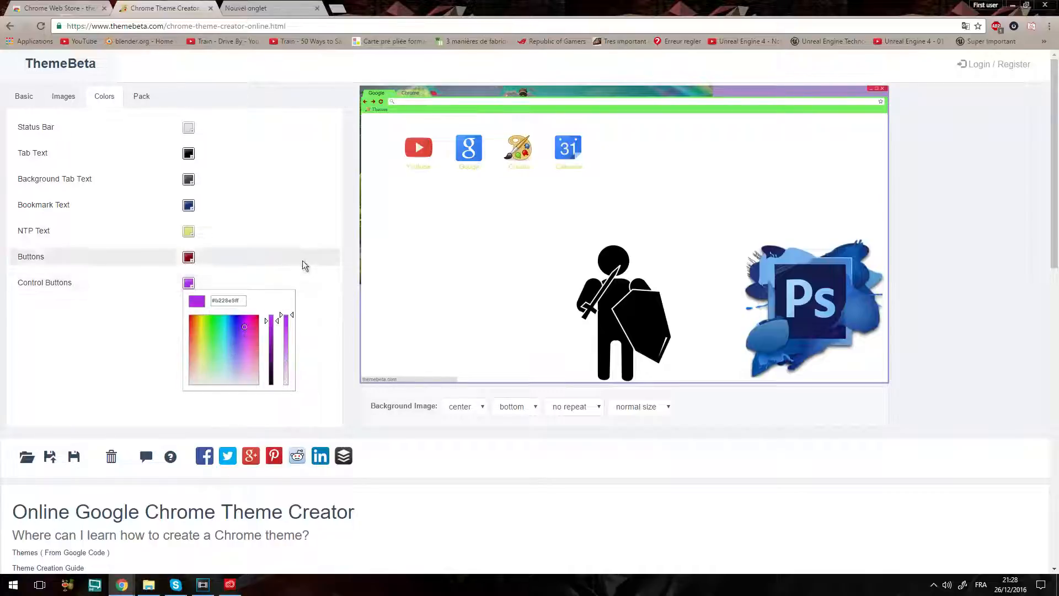
click(312, 342)
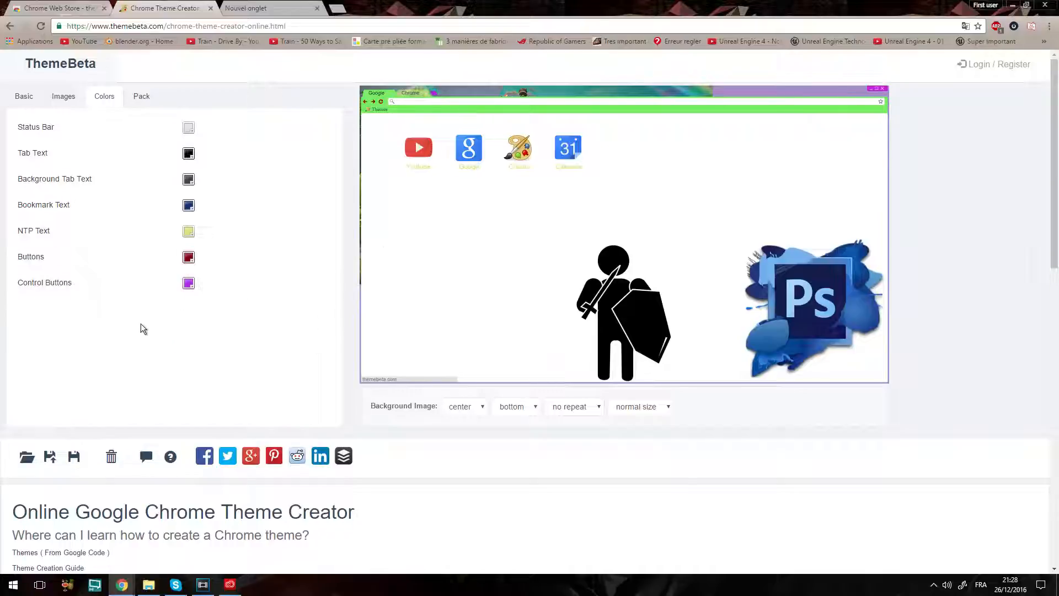
Set the theme's Bookmark Text color to a dark teal green
click(191, 233)
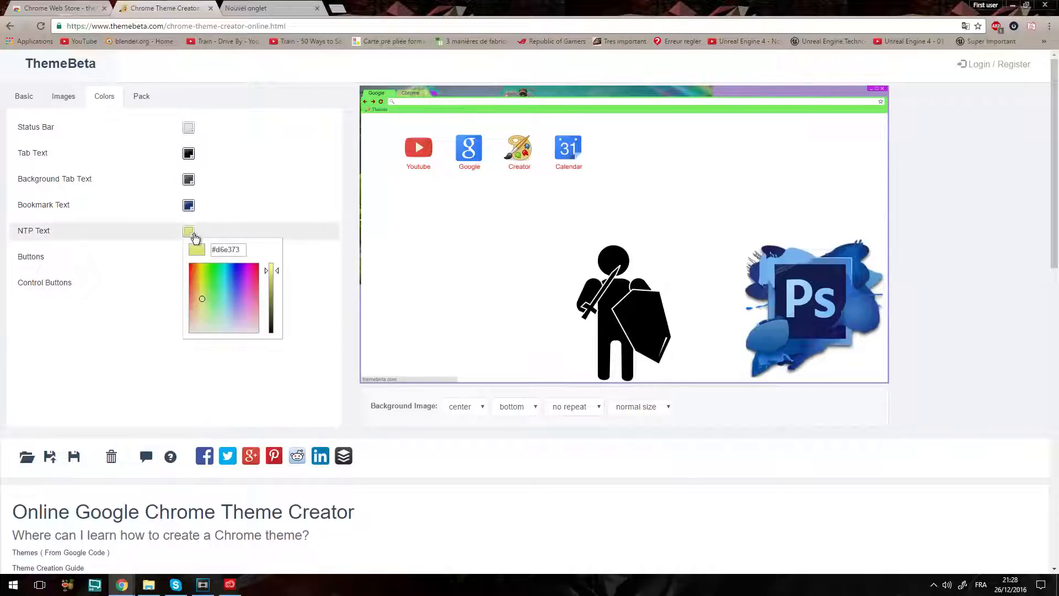
click(189, 205)
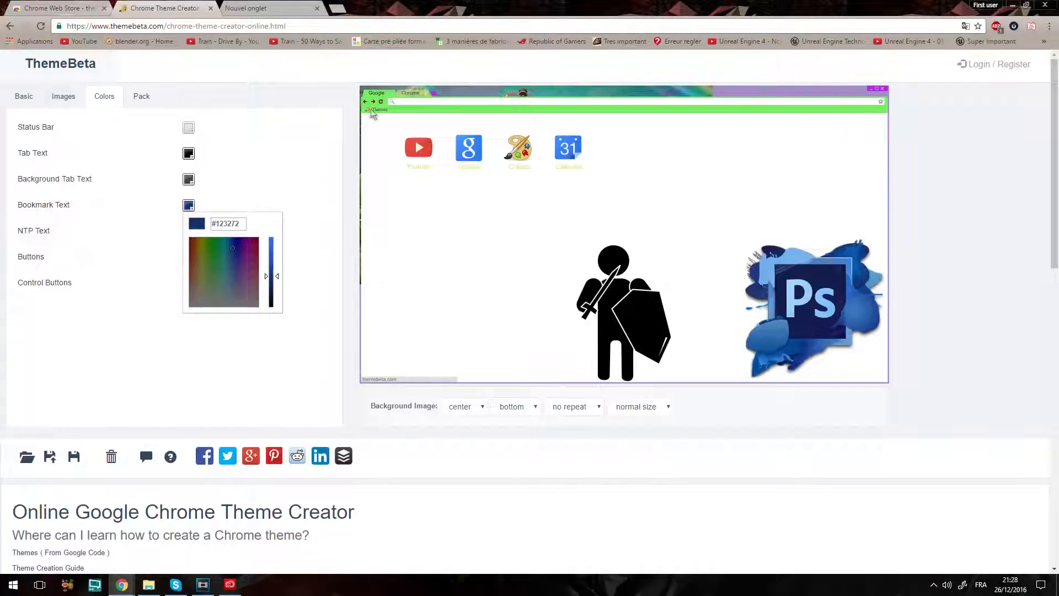
click(206, 247)
click(191, 239)
click(224, 281)
click(240, 322)
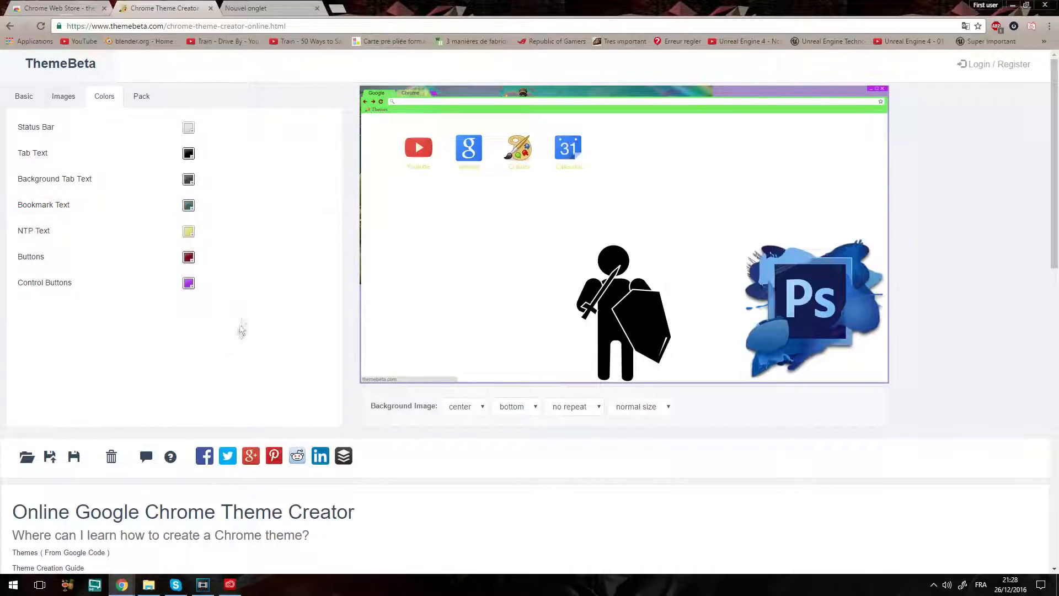
Set the theme's Background Tab Text color to a very dark blue
click(189, 180)
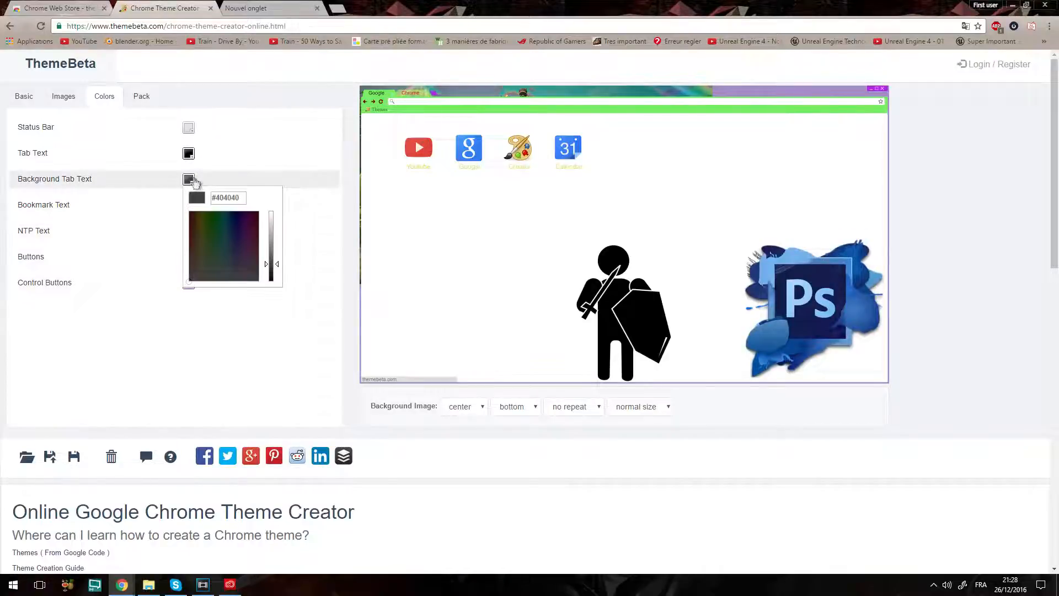
click(254, 227)
click(253, 354)
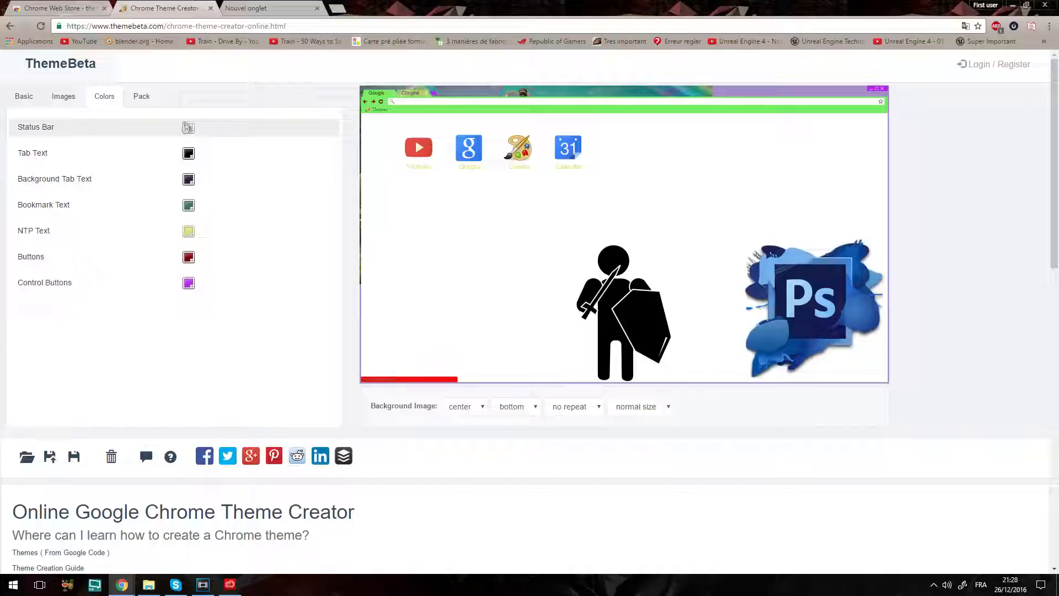
Set the theme's Tab Text color to the bright purple #cc4bff
click(188, 153)
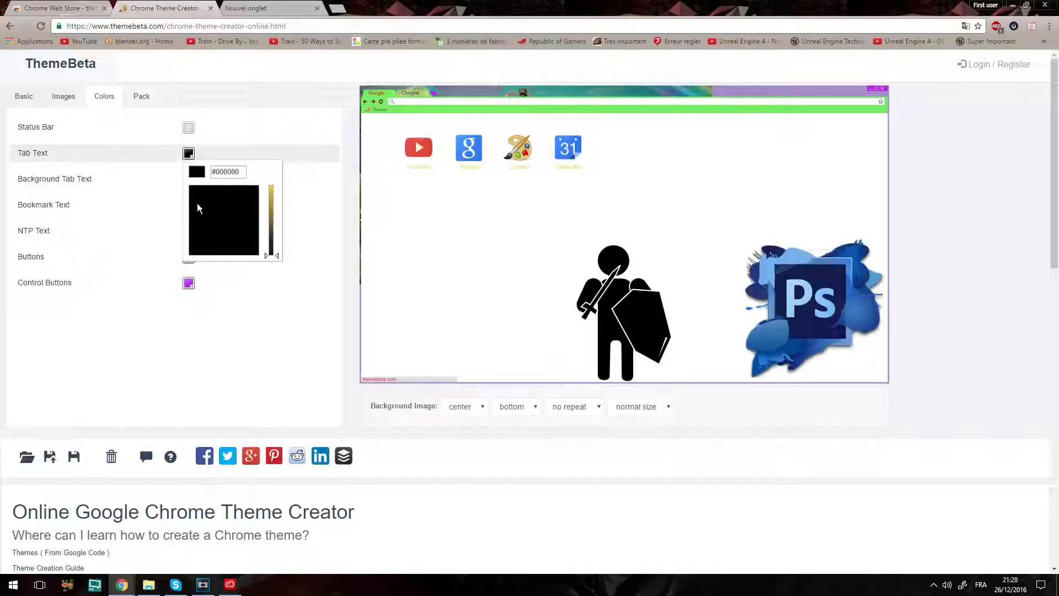
drag(264, 205, 266, 146)
click(244, 206)
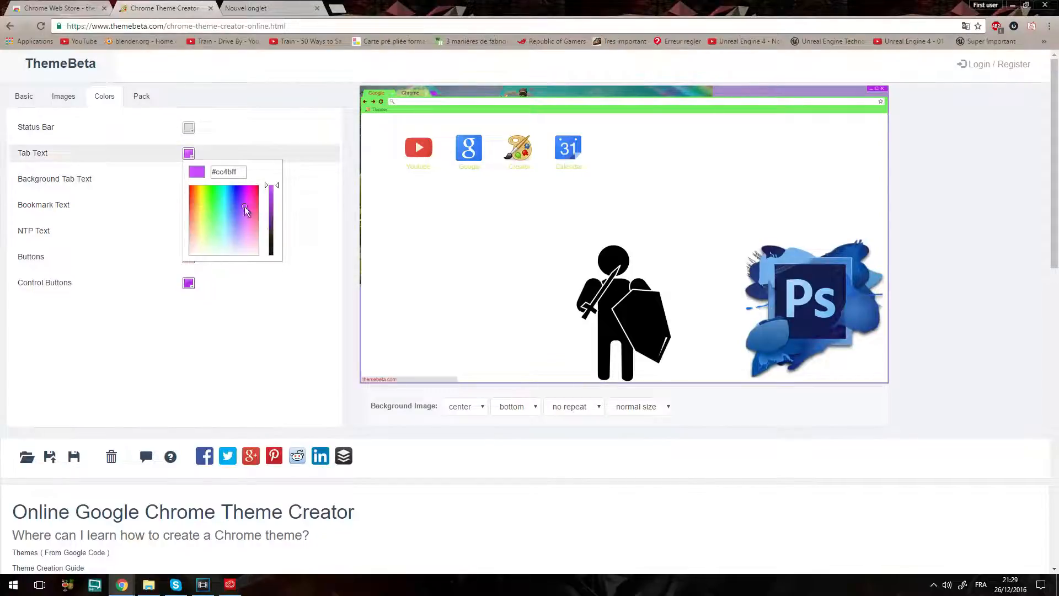
click(267, 322)
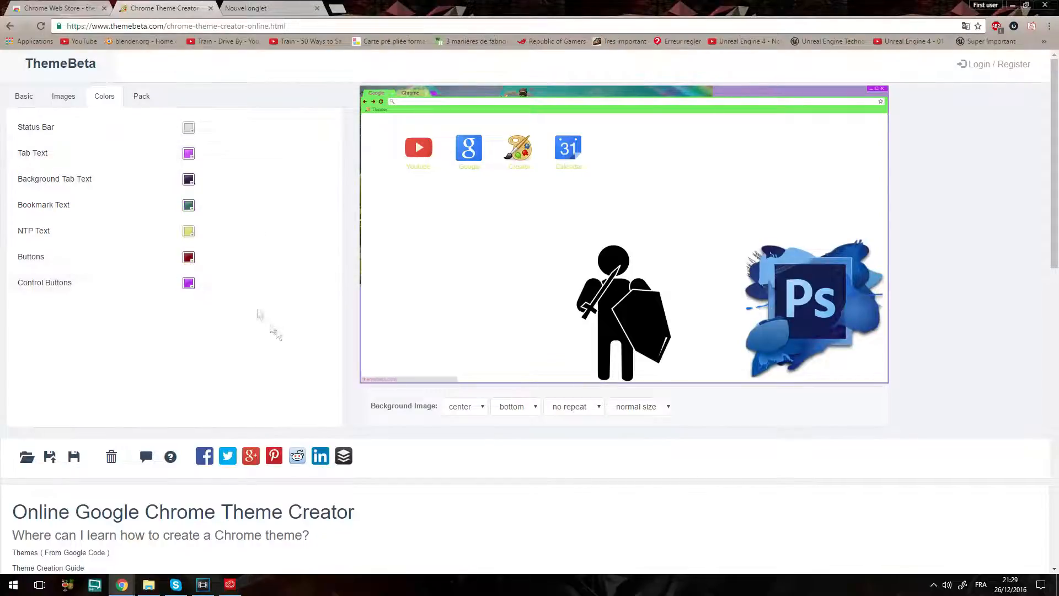
Set the theme's Status Bar color to light purple
click(188, 128)
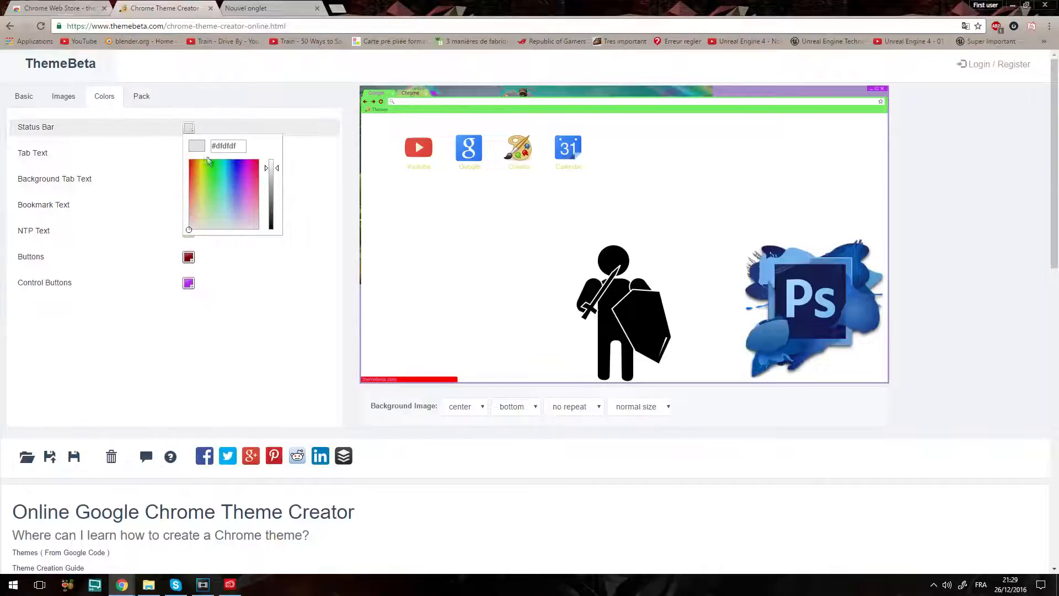
drag(208, 175, 237, 206)
click(240, 336)
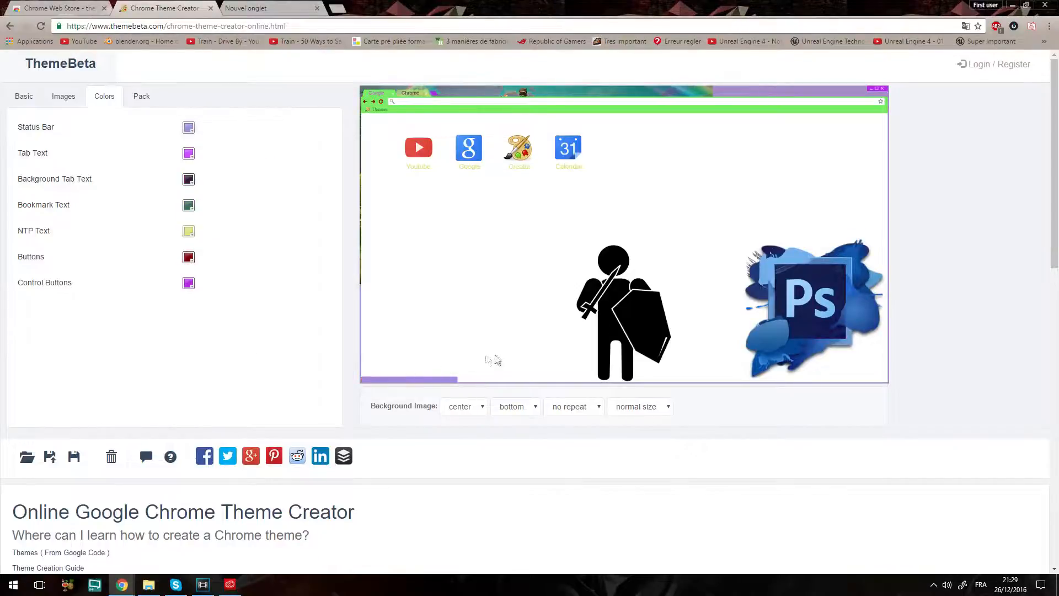
scroll(297, 373, down, 5)
scroll(229, 436, up, 5)
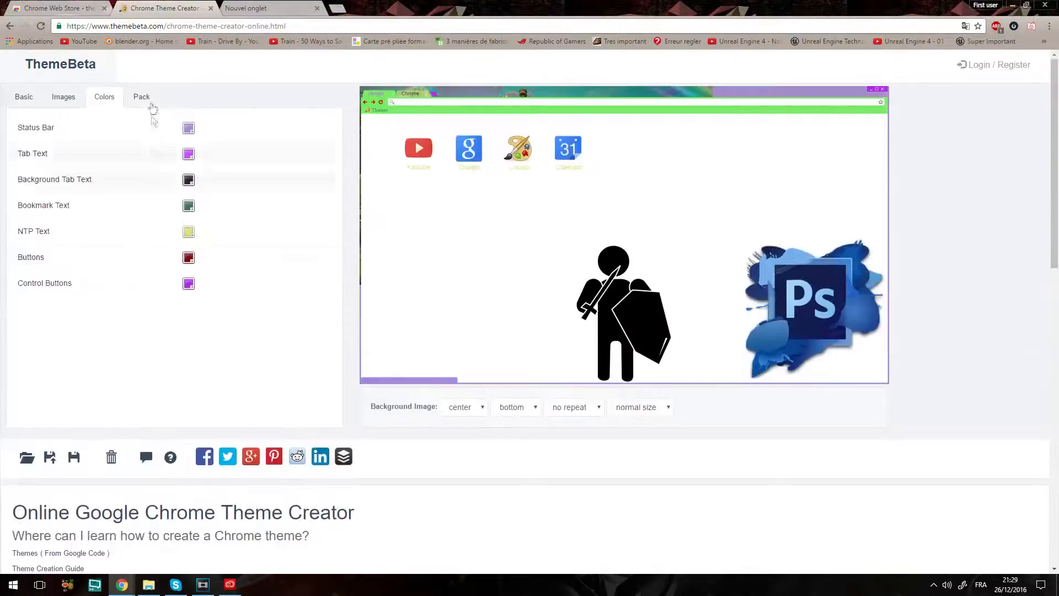
Upload the snow globe image as the theme's basic image and generate the theme colors from it
click(26, 98)
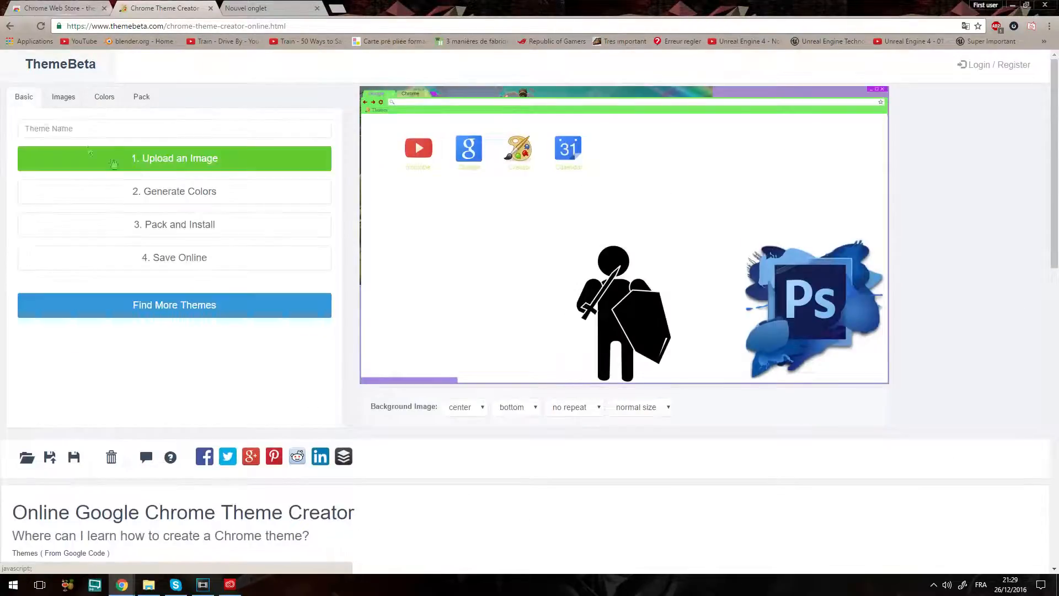
click(153, 160)
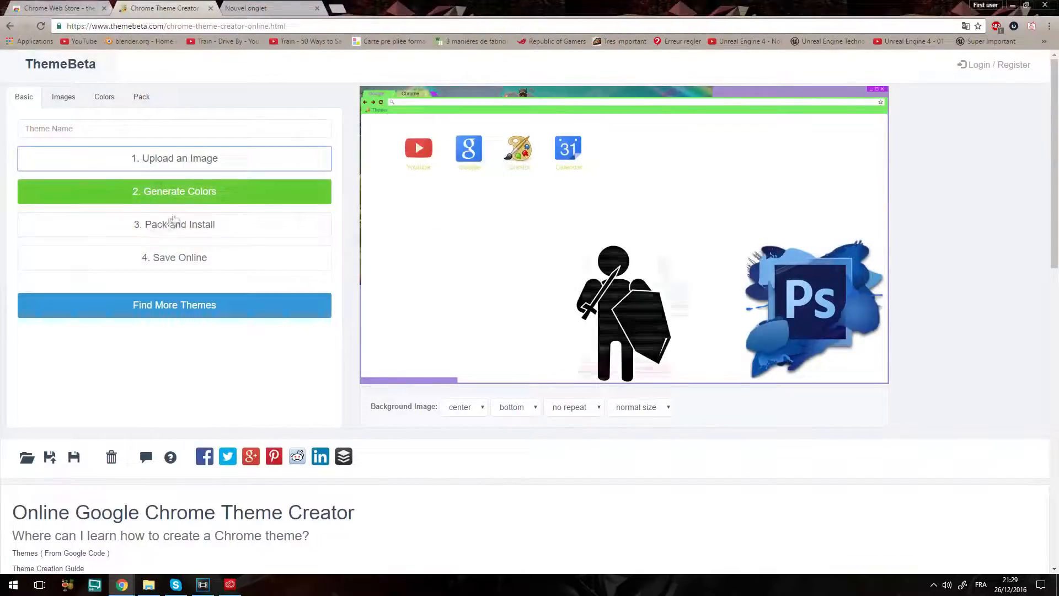
click(175, 200)
Pack and install the theme in Chrome, accepting the download and the installation, and open a new tab to view it
click(208, 221)
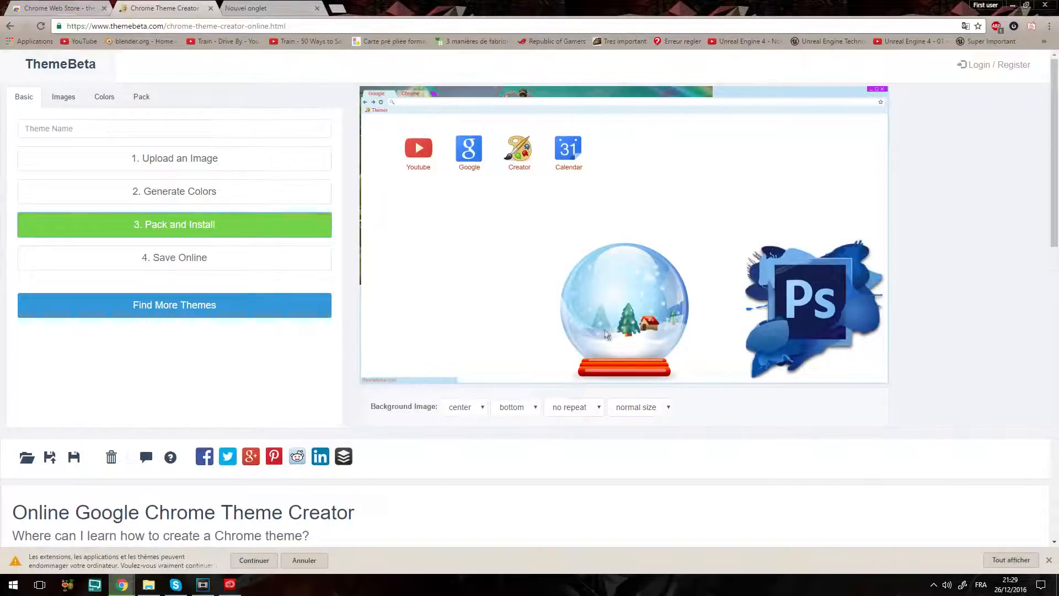
click(256, 566)
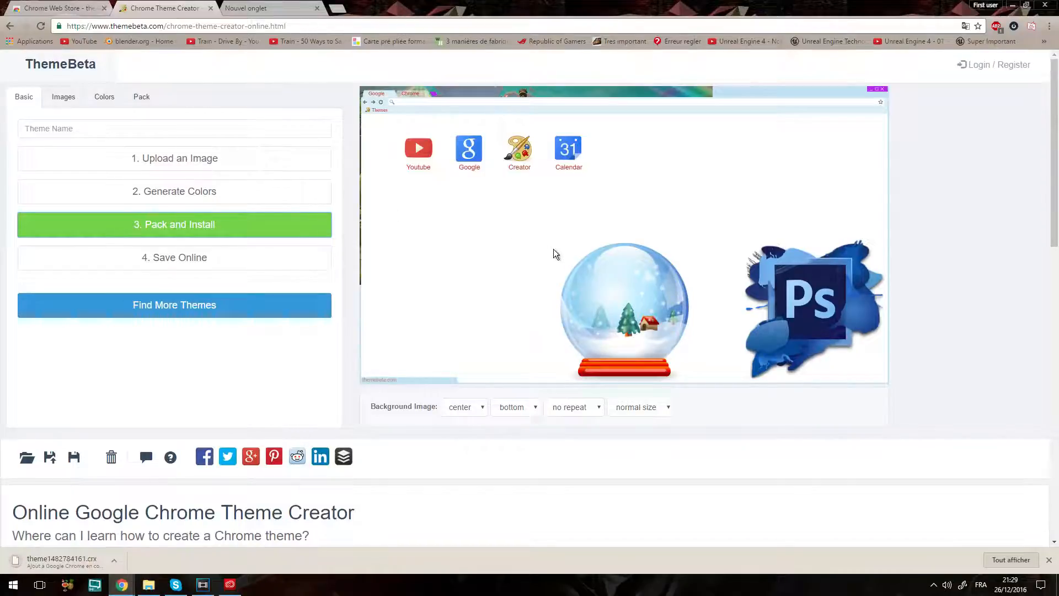
click(531, 100)
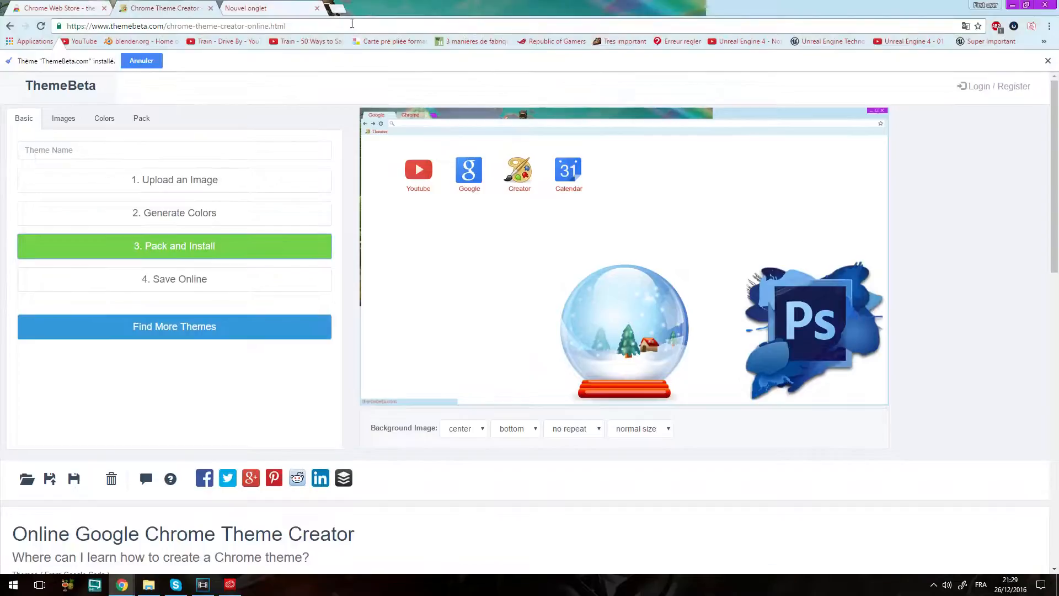
click(345, 6)
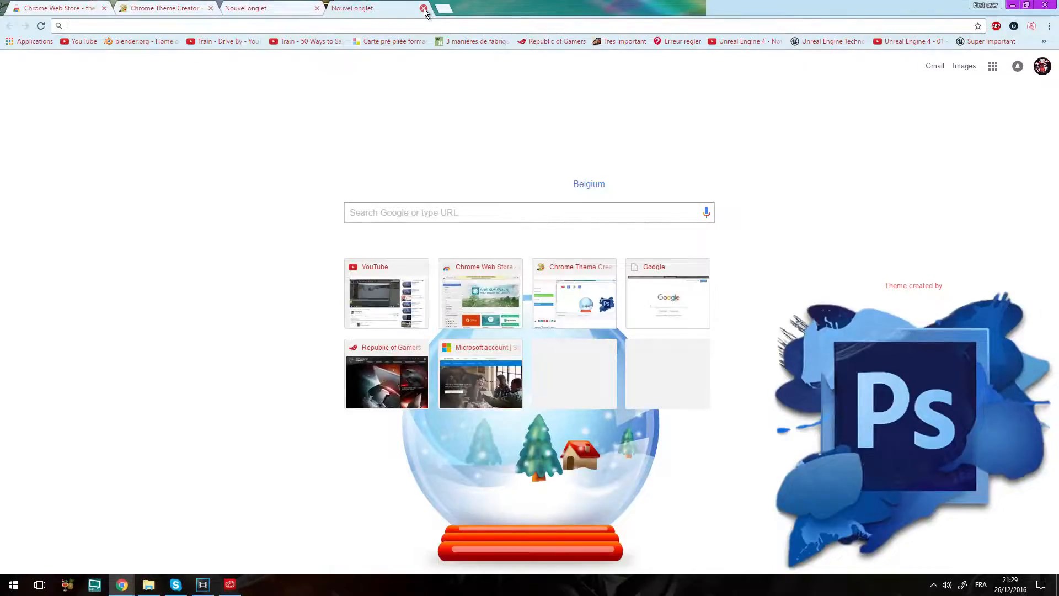
Return to the Theme Creator, close the extra new tab and show the theme's packing options
click(157, 5)
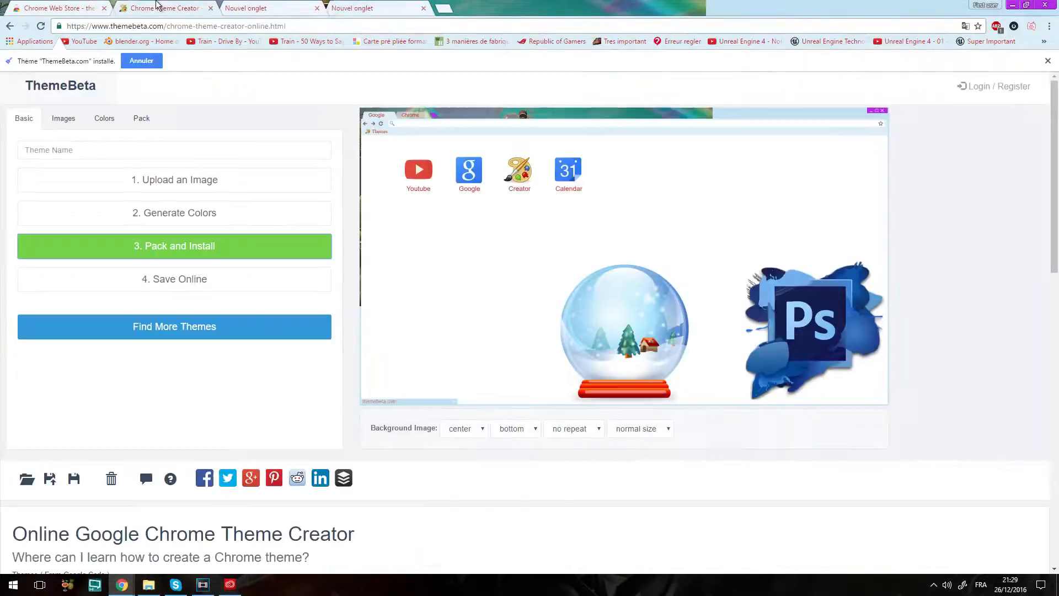
click(422, 9)
click(142, 124)
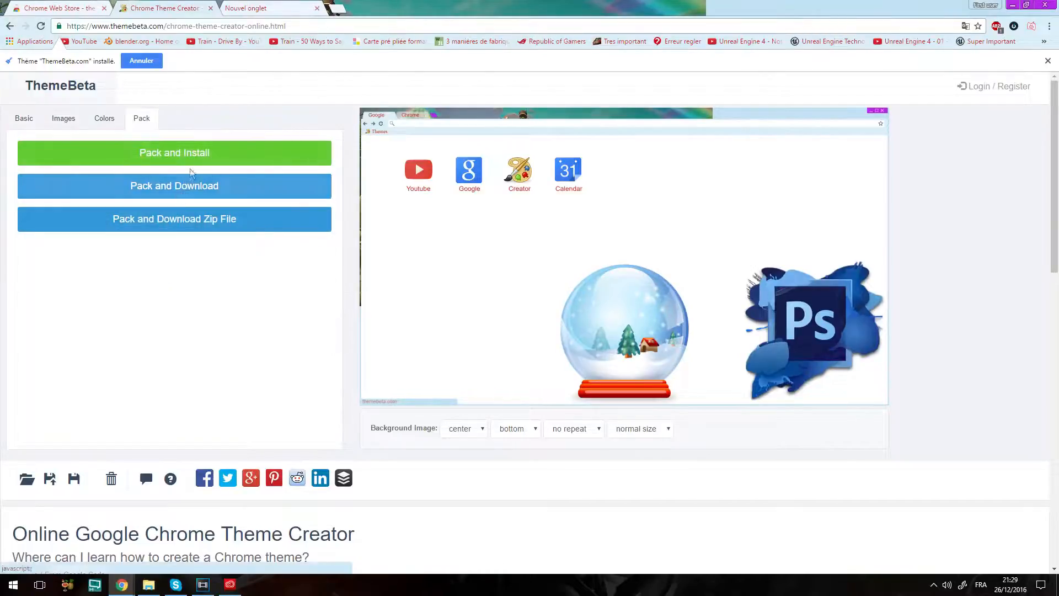
Open the ThemeBeta home page and look through its gallery of ready-made Chrome themes
click(71, 87)
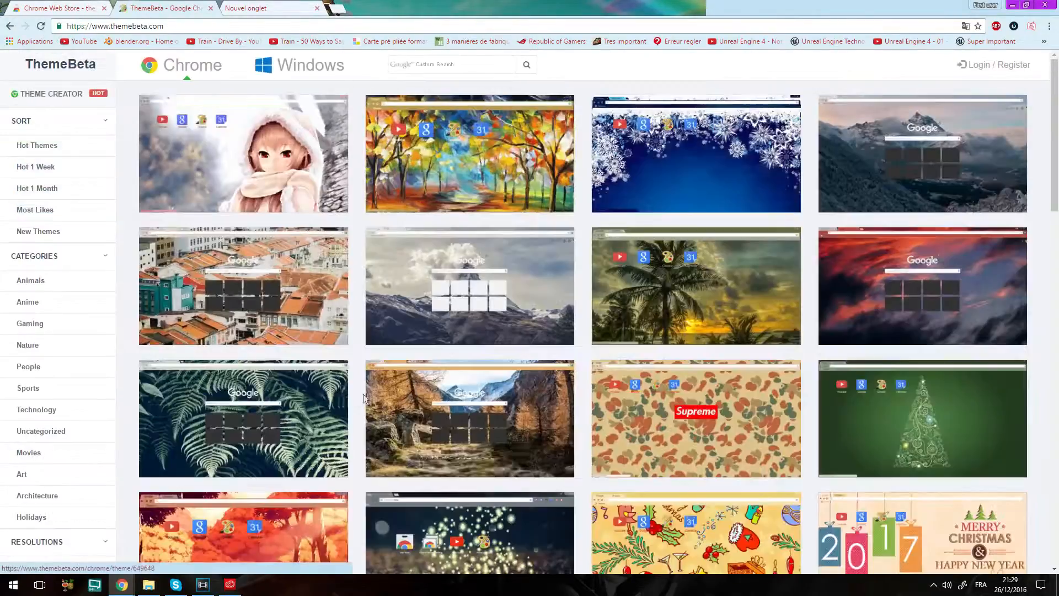
scroll(100, 169, down, 4)
scroll(133, 284, up, 1)
scroll(97, 334, up, 3)
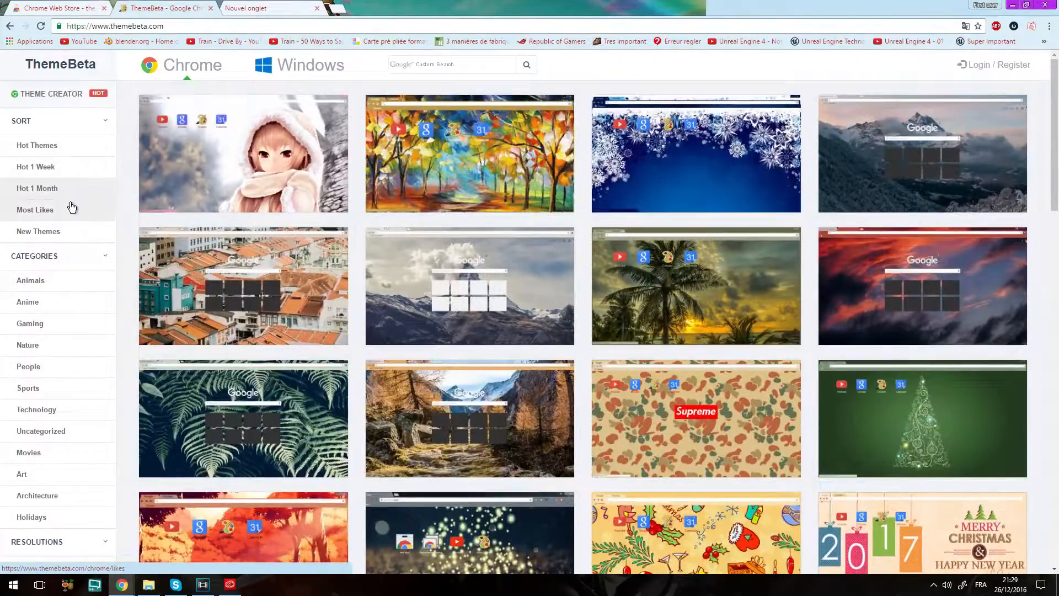
Browse the gallery's sorted listings and look through the themes in the Art category
click(45, 194)
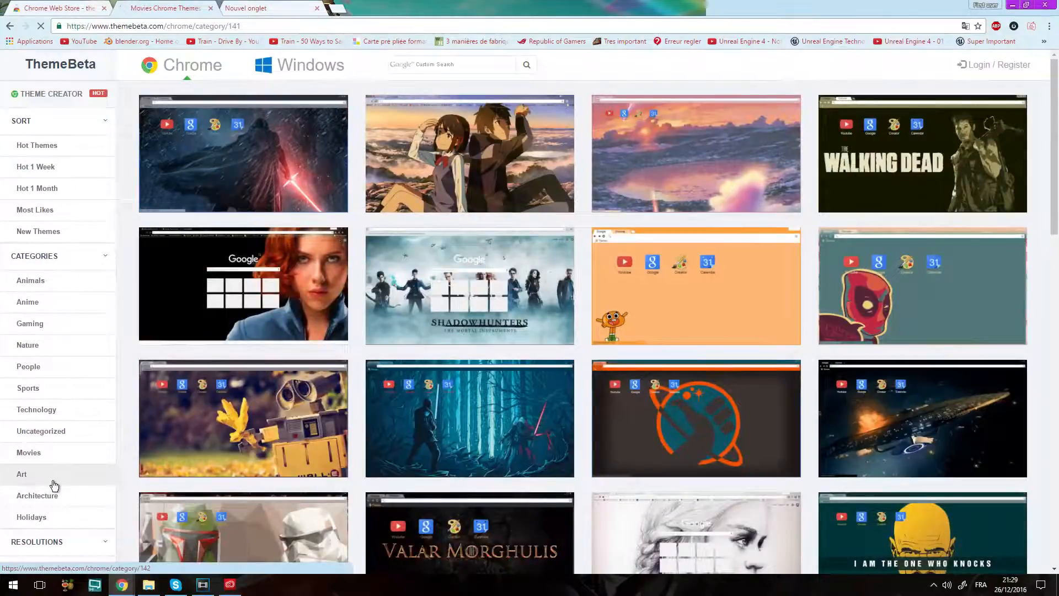
click(54, 484)
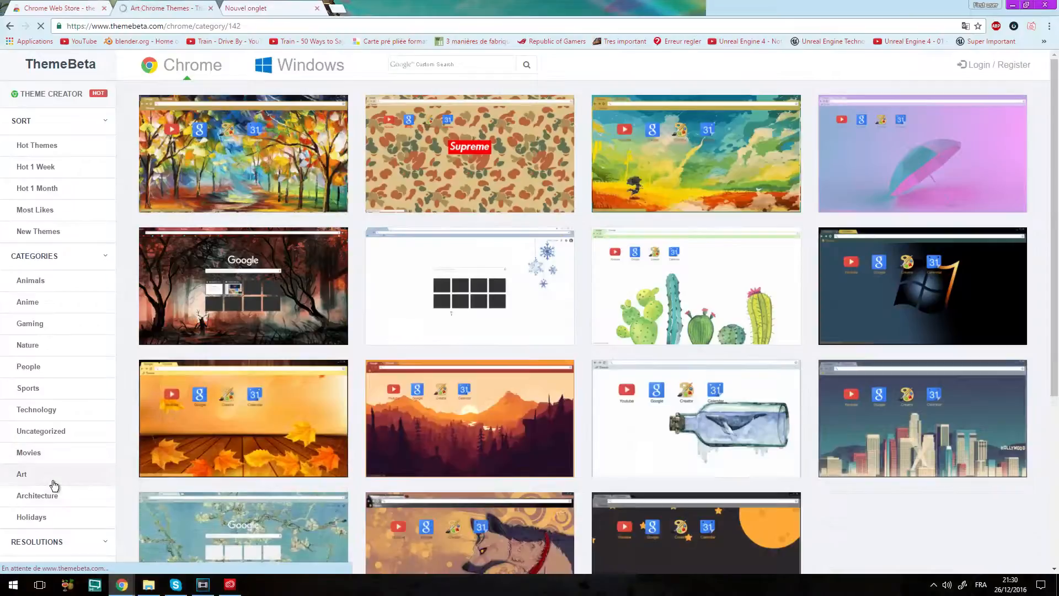
scroll(453, 211, down, 7)
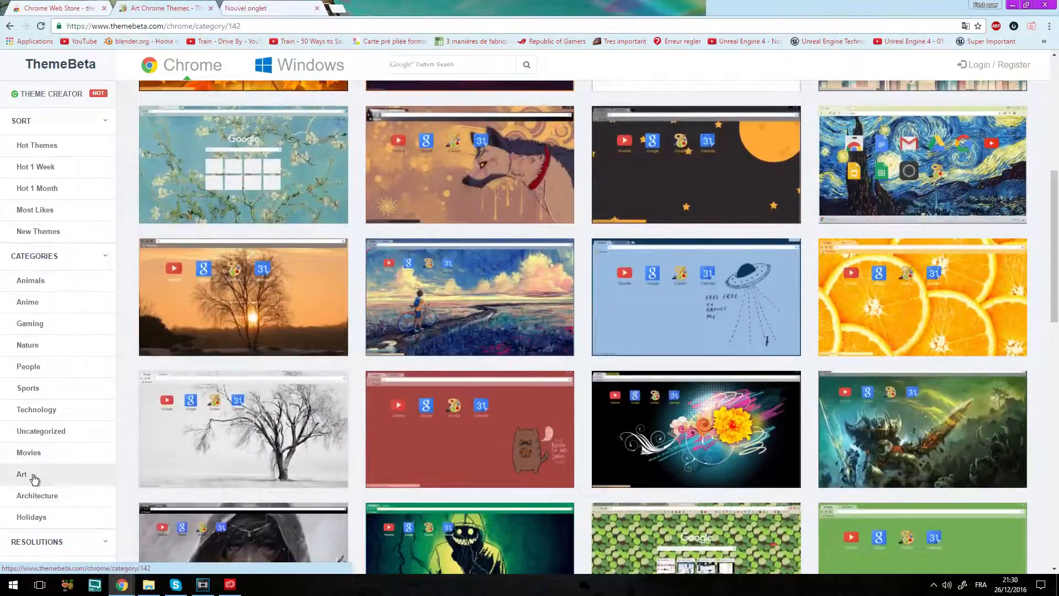
Look through the Chrome themes in the Movies category
click(45, 456)
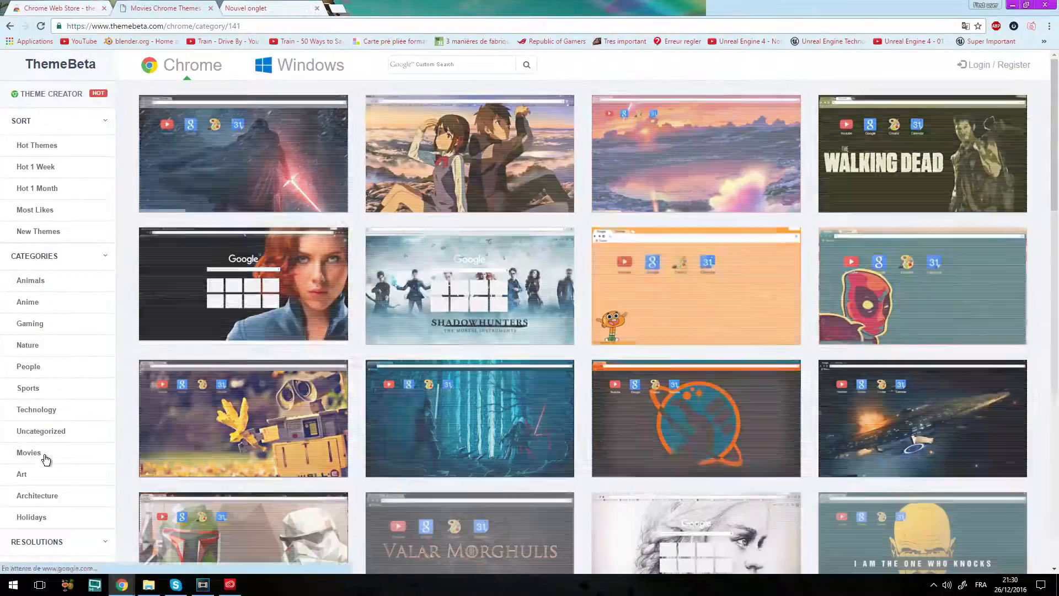
scroll(572, 393, down, 3)
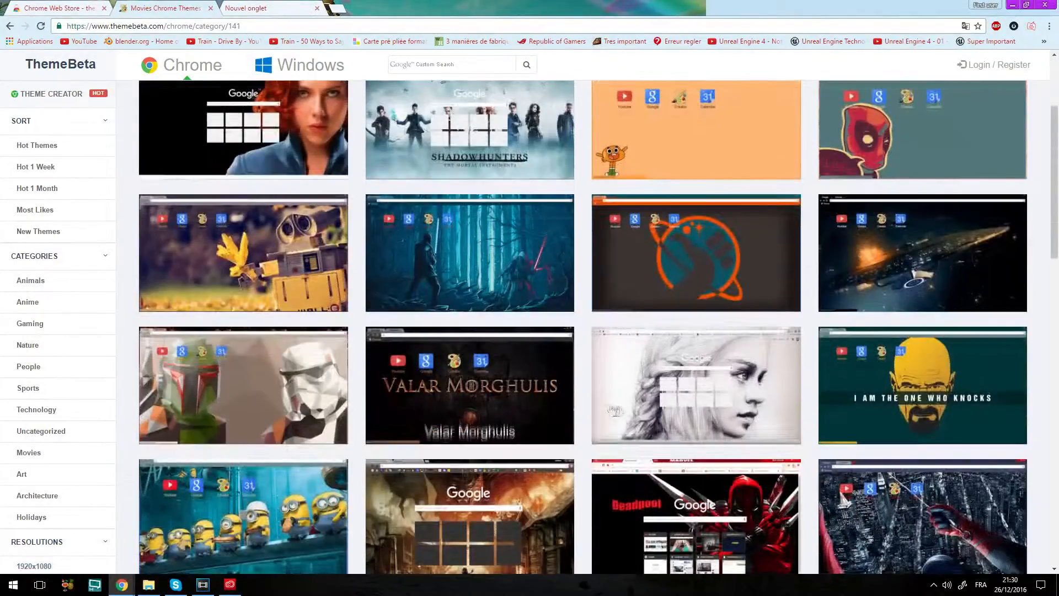
scroll(927, 386, down, 3)
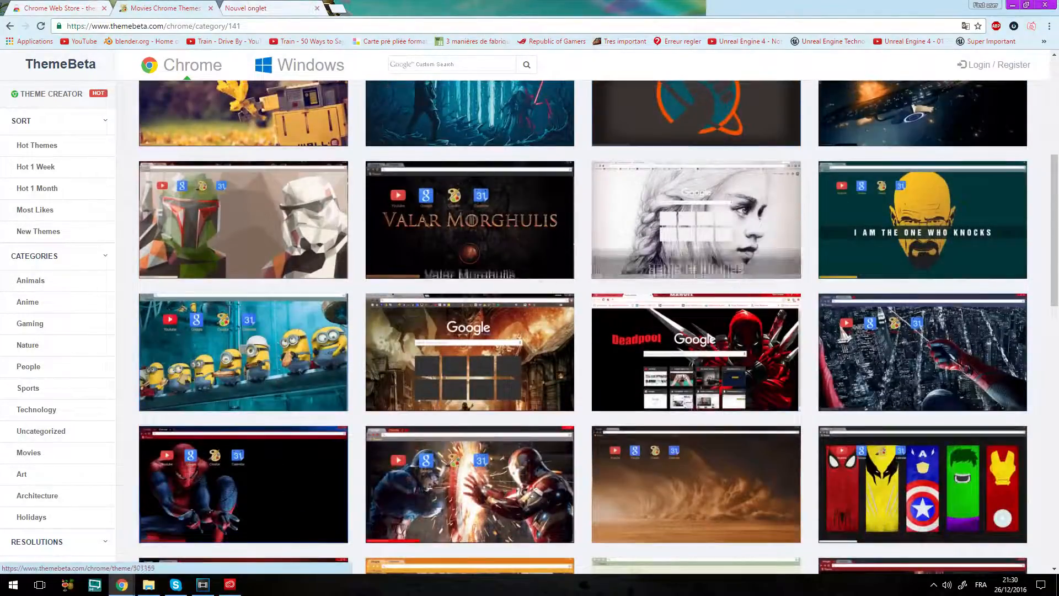
scroll(280, 299, down, 4)
scroll(280, 299, up, 5)
Apply the Star Wars Poly Theme from the Movies category, accepting the download and installation, and view it on a new tab page
click(284, 300)
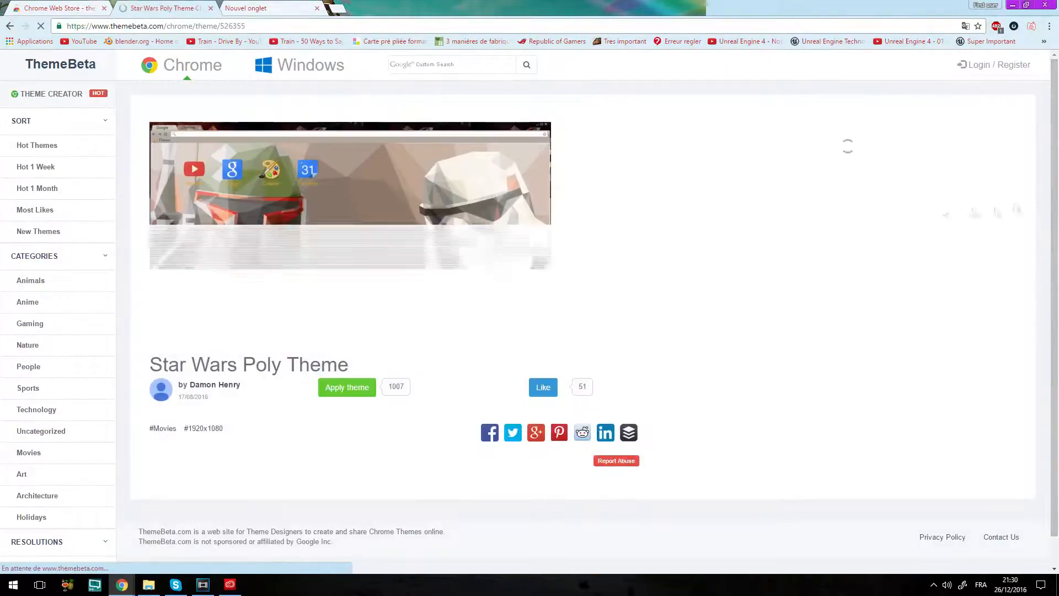
click(359, 388)
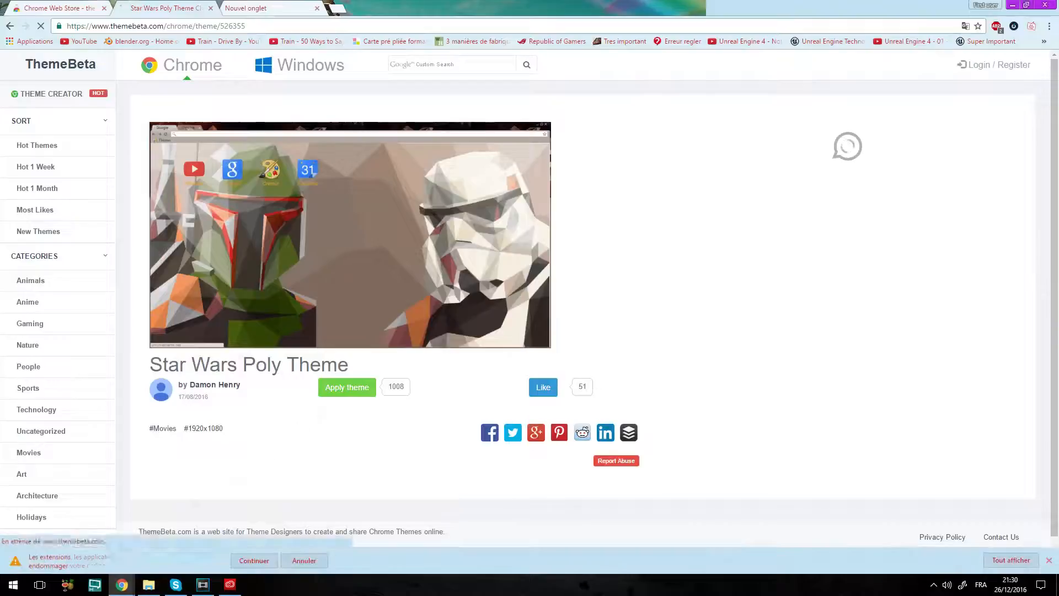
click(253, 561)
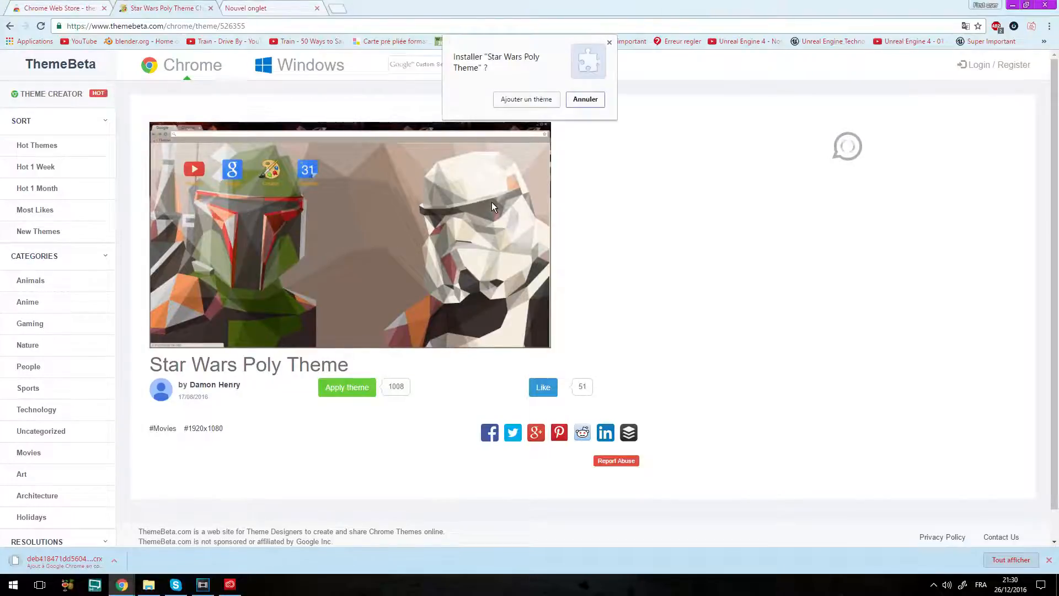
click(505, 103)
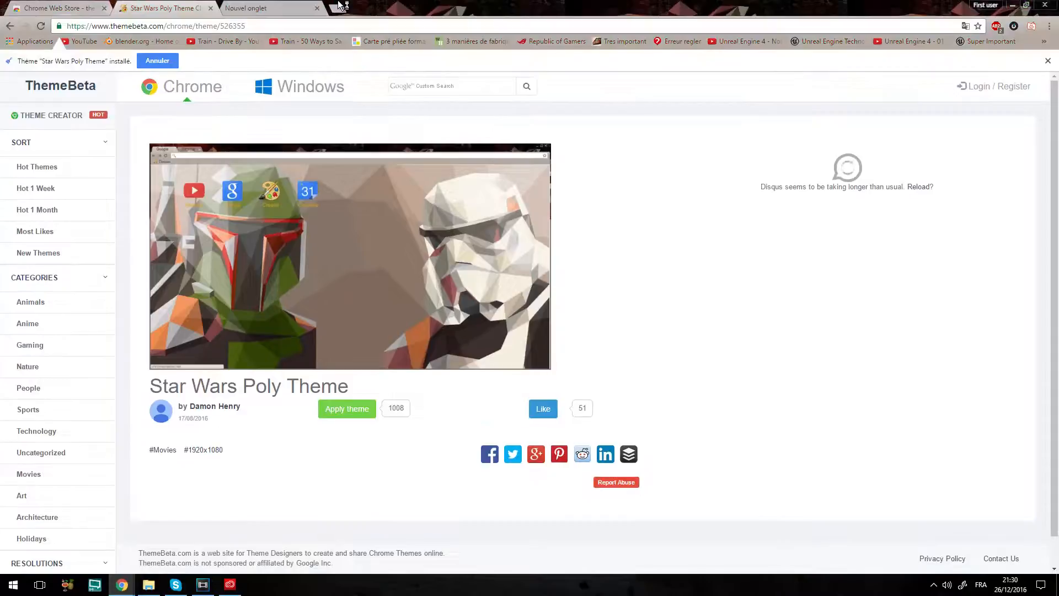
click(325, 7)
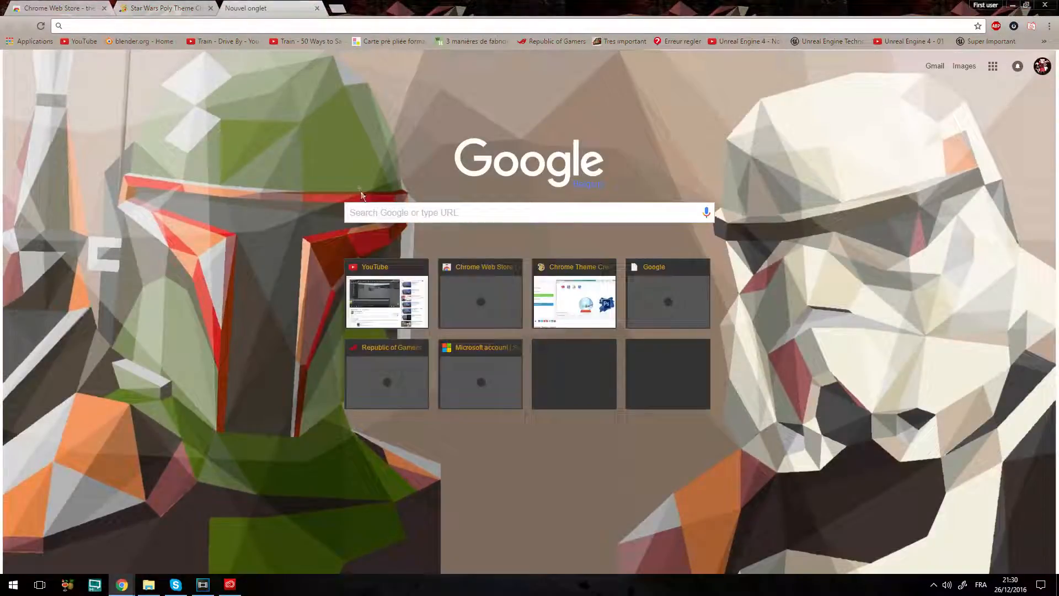
mouse_move(309, 186)
mouse_down()
mouse_move(353, 190)
mouse_move(386, 235)
mouse_move(353, 193)
mouse_move(312, 185)
mouse_up()
drag(427, 171, 405, 214)
click(889, 216)
click(764, 198)
drag(764, 198, 725, 151)
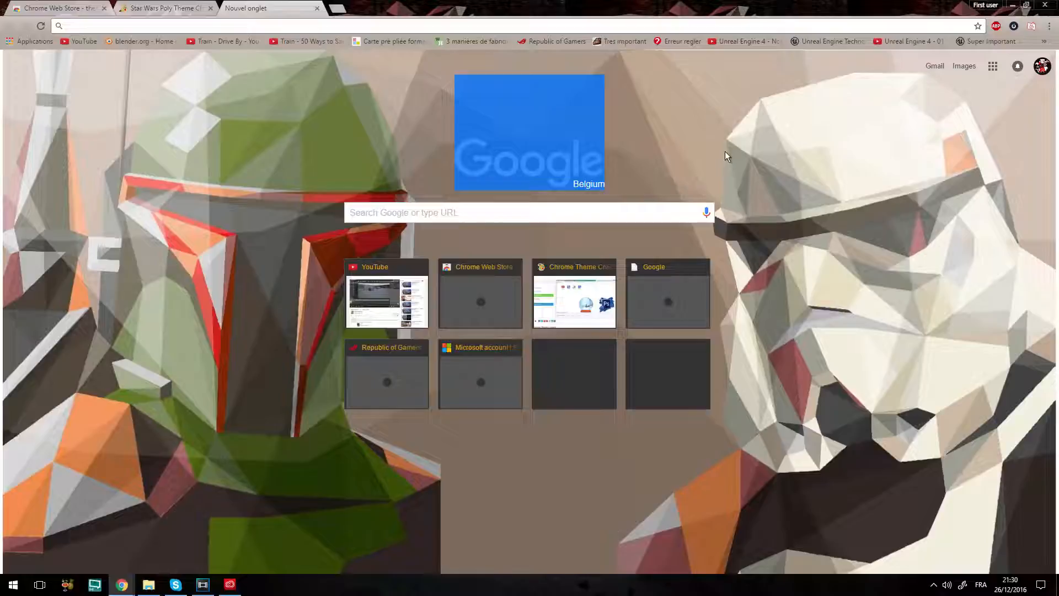
click(724, 152)
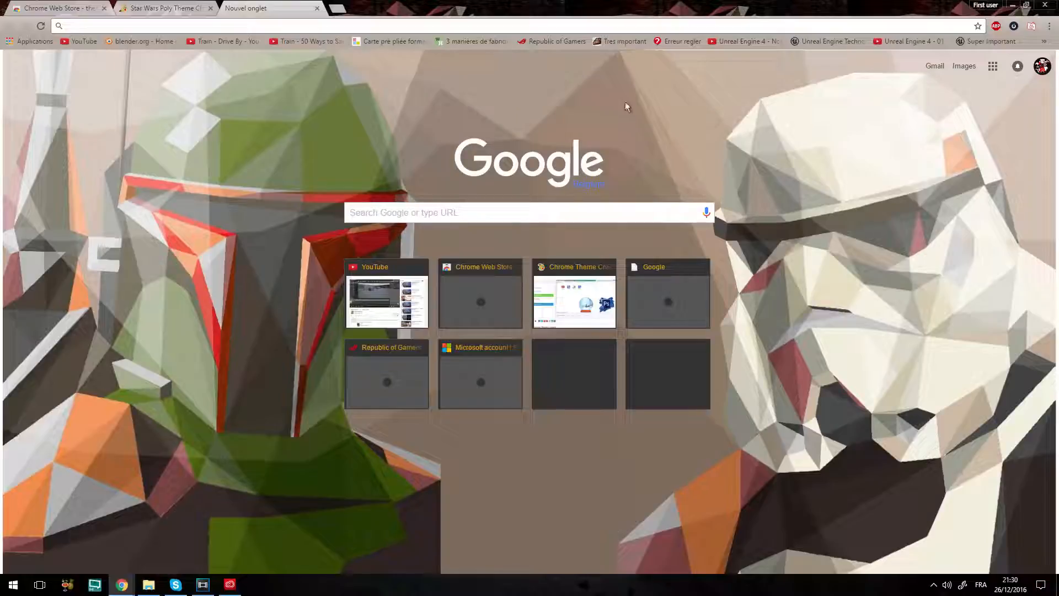